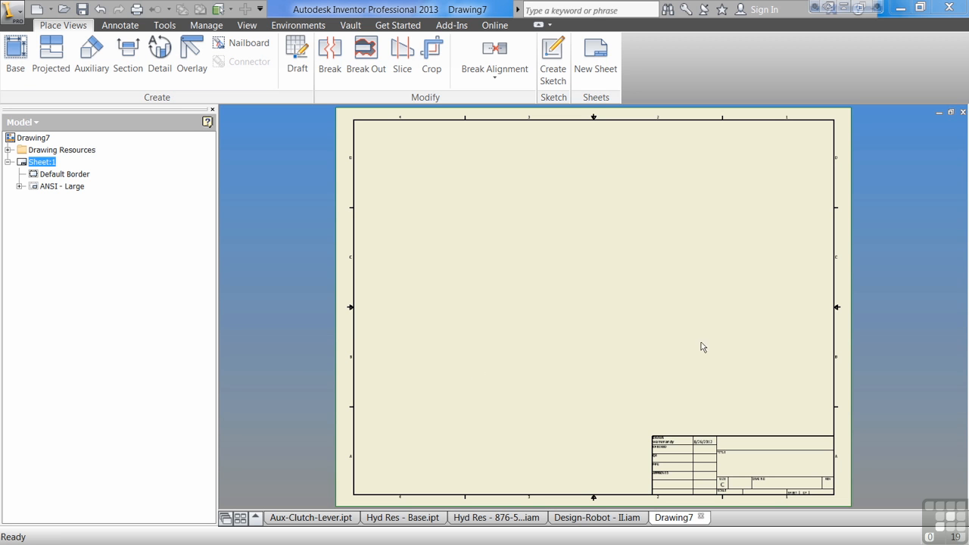
Step: Start a base view and choose Aux-Clutch-Lever.ipt as its source file
{"action": "left_click", "coordinate": [18, 57]}
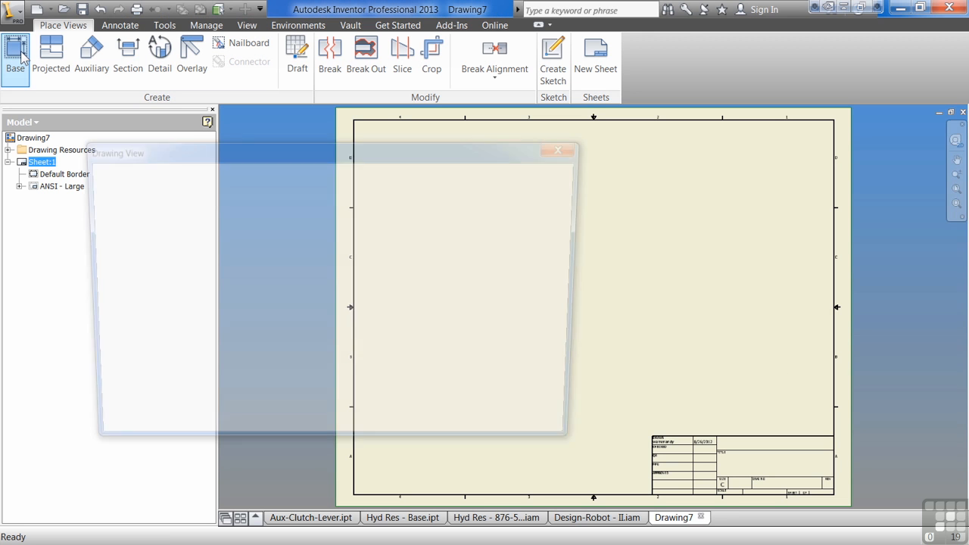
{"action": "left_click_drag", "start_coordinate": [330, 155], "coordinate": [328, 130]}
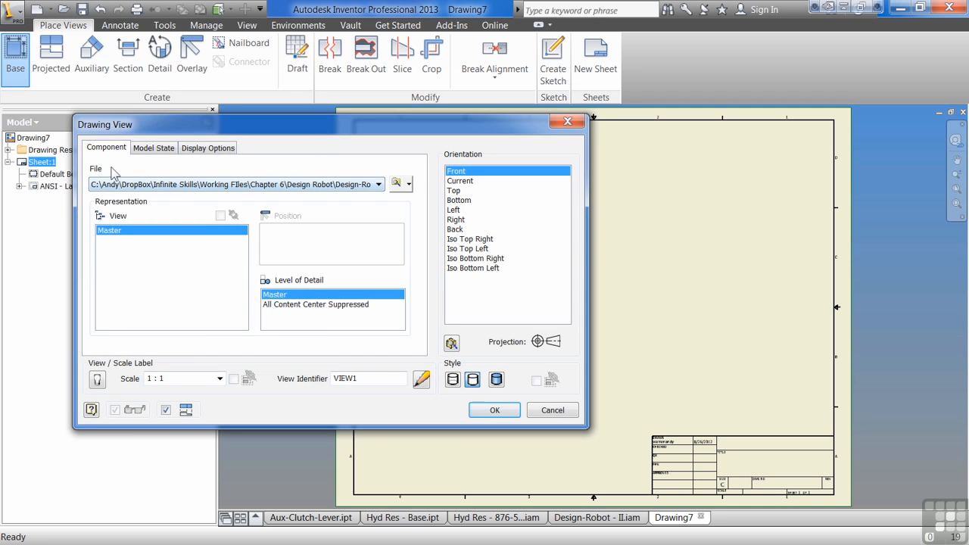
{"action": "left_click", "coordinate": [379, 186]}
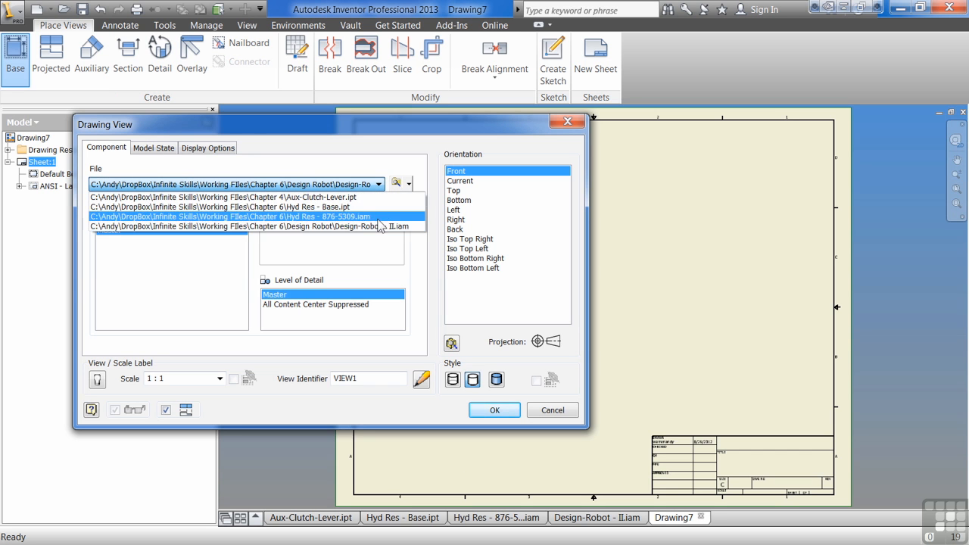
{"action": "left_click", "coordinate": [334, 197]}
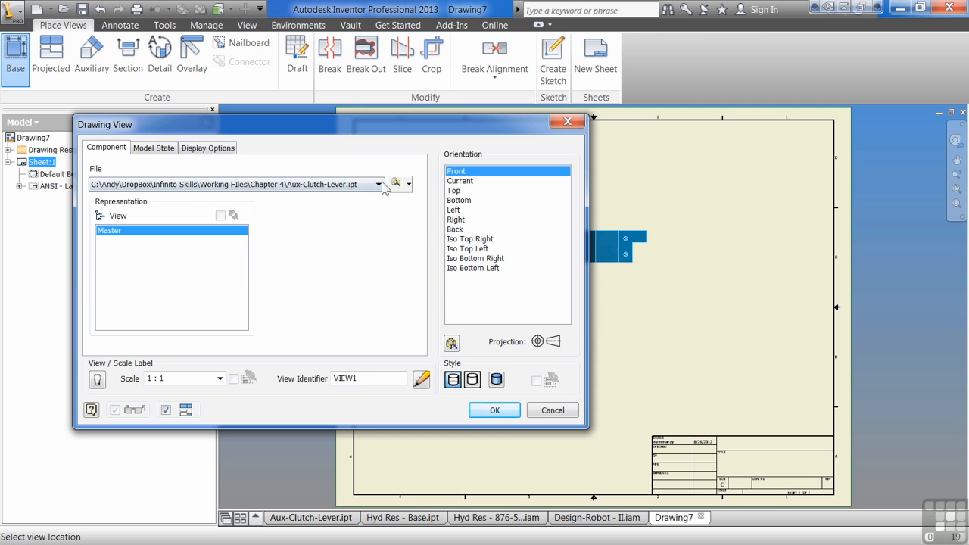
Step: Try Hyd Res - 876-5309.iam as the view's source file, and return to Aux-Clutch-Lever.ipt
{"action": "left_click", "coordinate": [378, 184]}
{"action": "left_click", "coordinate": [353, 216]}
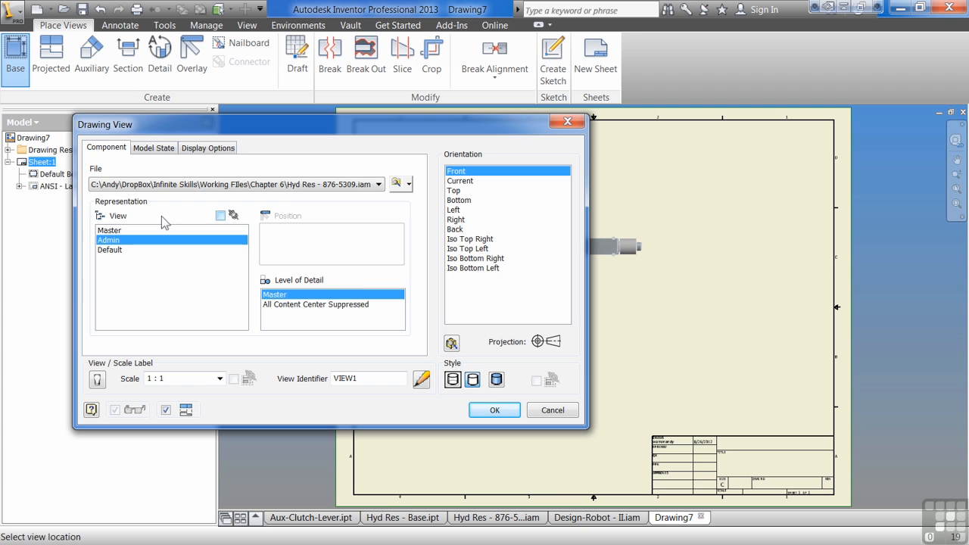
{"action": "left_click", "coordinate": [379, 184]}
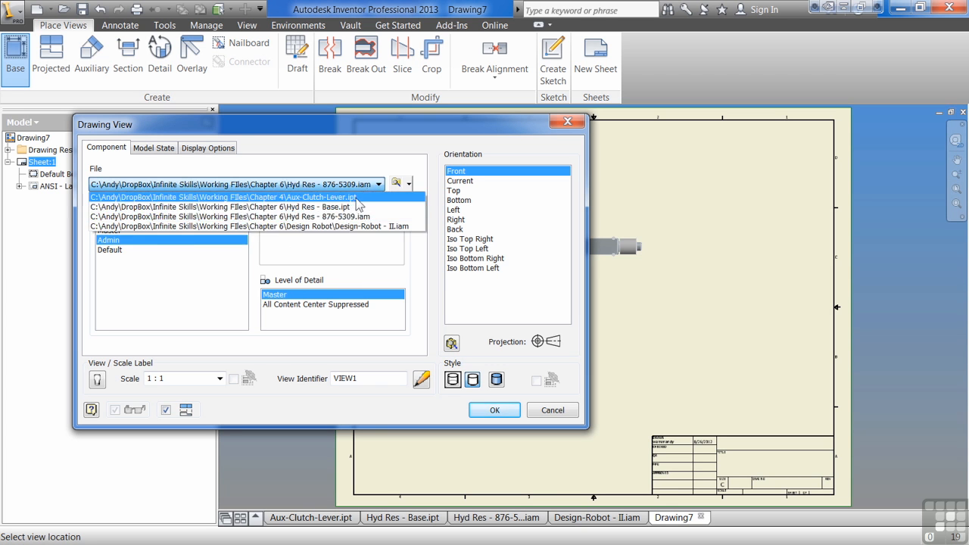
{"action": "left_click", "coordinate": [356, 197]}
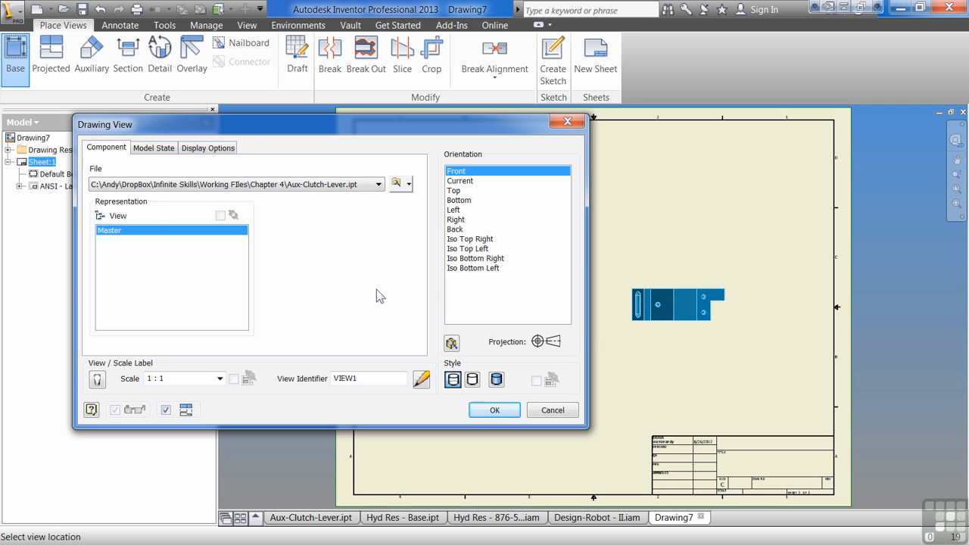
Step: Compare the standard orientations of the lever and set the base view's orientation to Bottom
{"action": "left_click", "coordinate": [462, 184]}
{"action": "left_click", "coordinate": [455, 199]}
{"action": "left_click", "coordinate": [455, 189]}
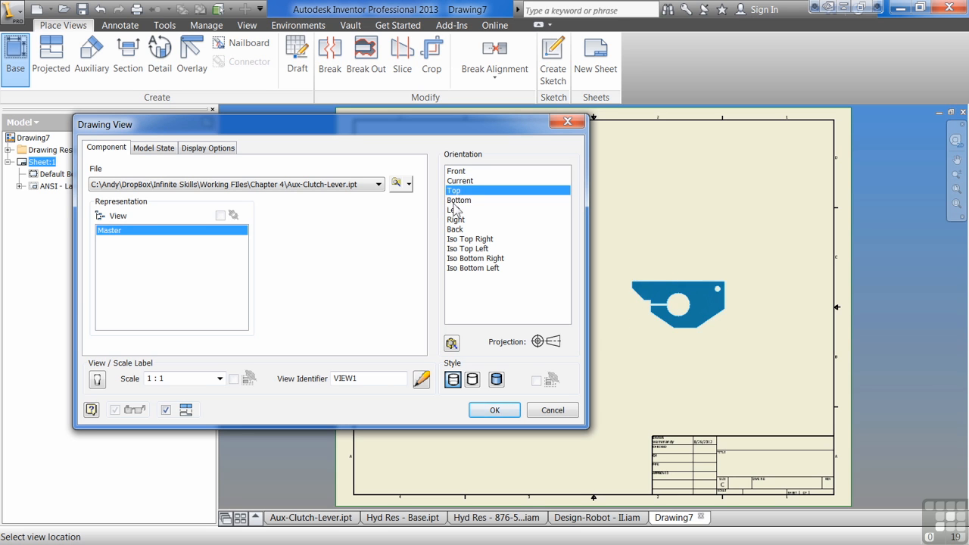
{"action": "left_click", "coordinate": [455, 210]}
{"action": "left_click", "coordinate": [455, 220]}
{"action": "left_click", "coordinate": [453, 211]}
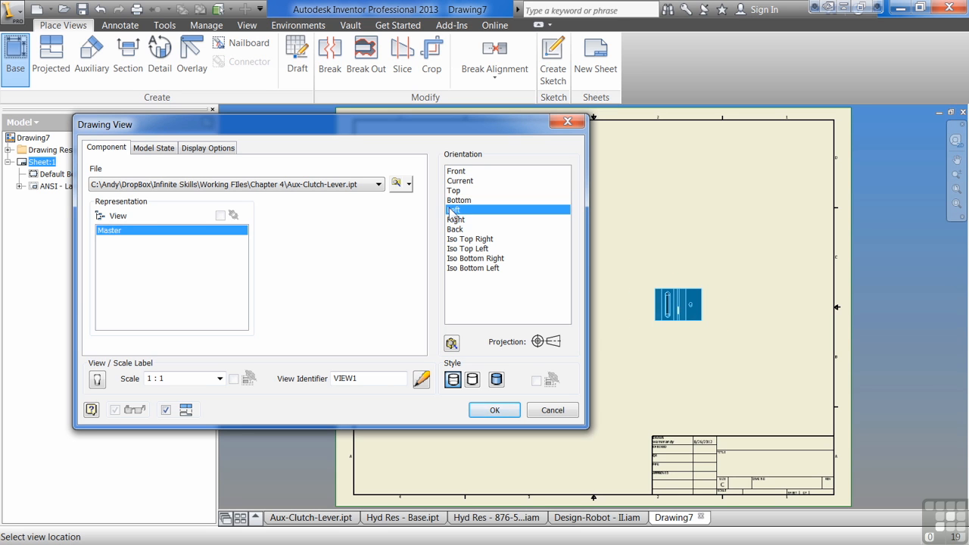
{"action": "left_click", "coordinate": [455, 200]}
{"action": "left_click", "coordinate": [454, 190]}
{"action": "left_click", "coordinate": [457, 200]}
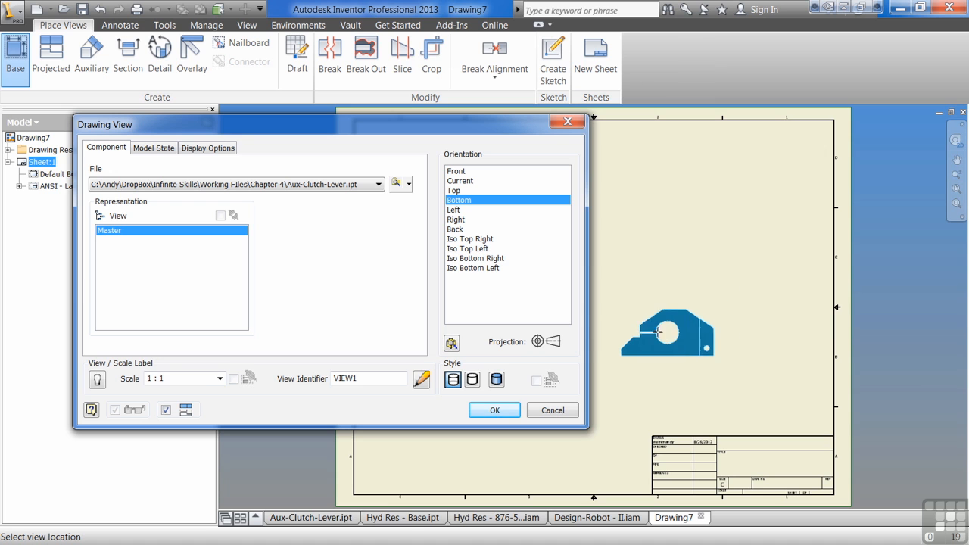
Step: Turn on the view label with the identifier FRONT VIEW, leaving its text format as is, and set the display style to Shaded
{"action": "left_click", "coordinate": [96, 378]}
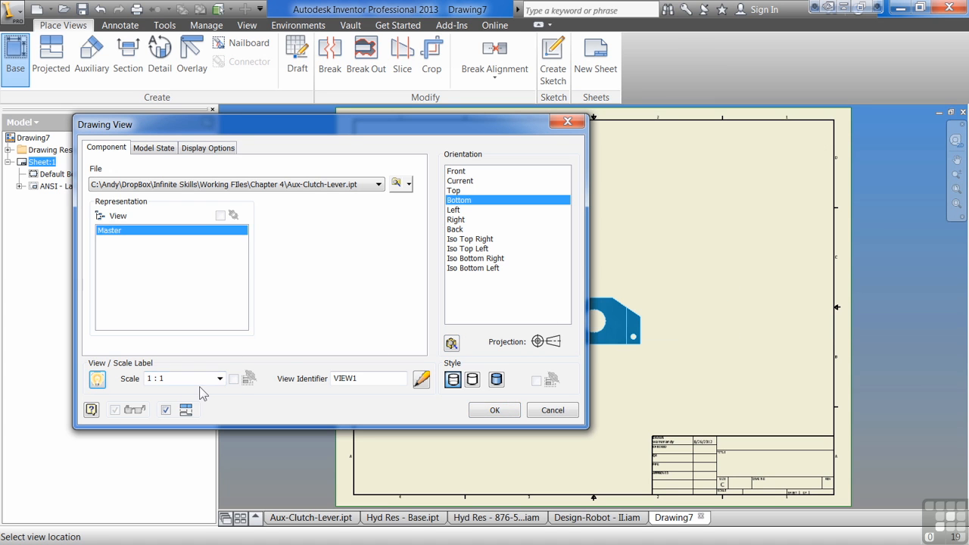
{"action": "left_click", "coordinate": [219, 378]}
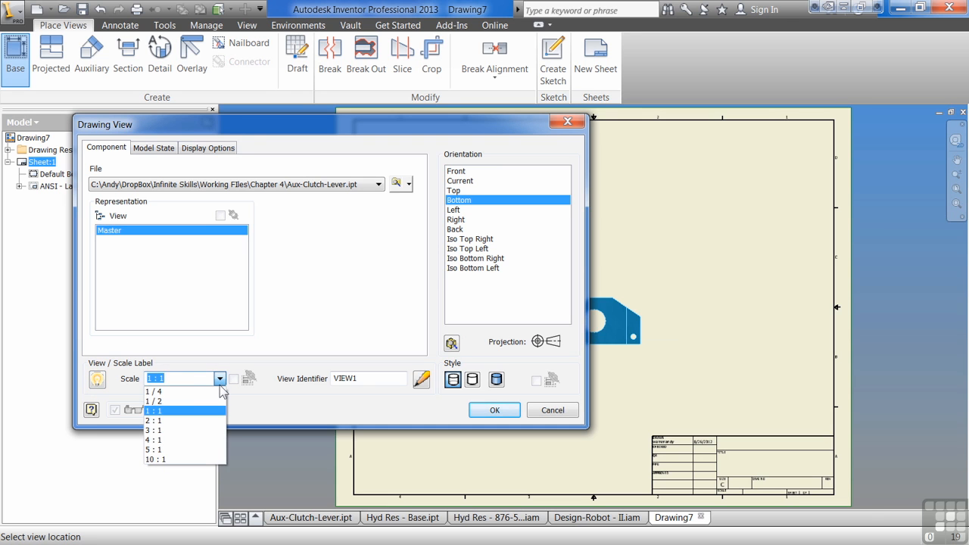
{"action": "left_click_drag", "start_coordinate": [360, 380], "coordinate": [281, 381]}
{"action": "type", "text": "FRONT"}
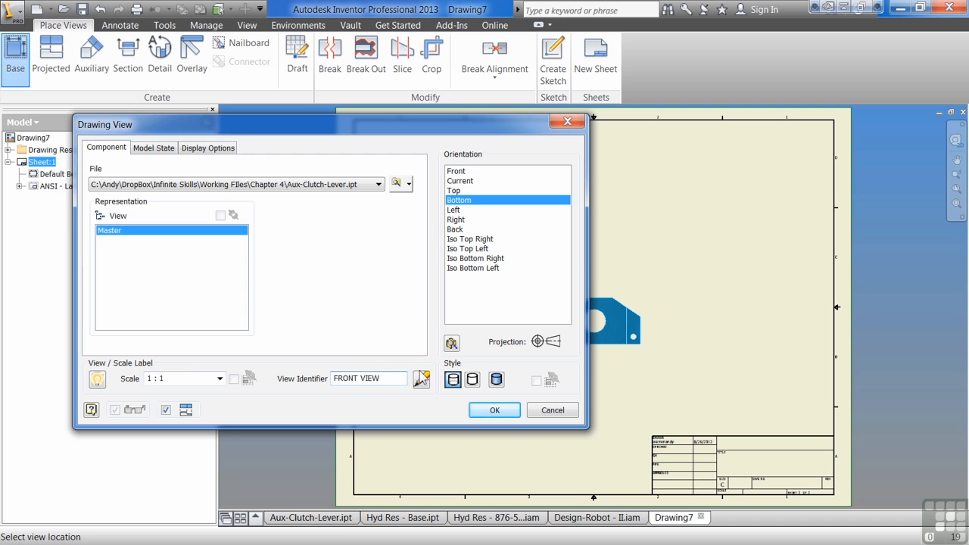
{"action": "left_click", "coordinate": [427, 385]}
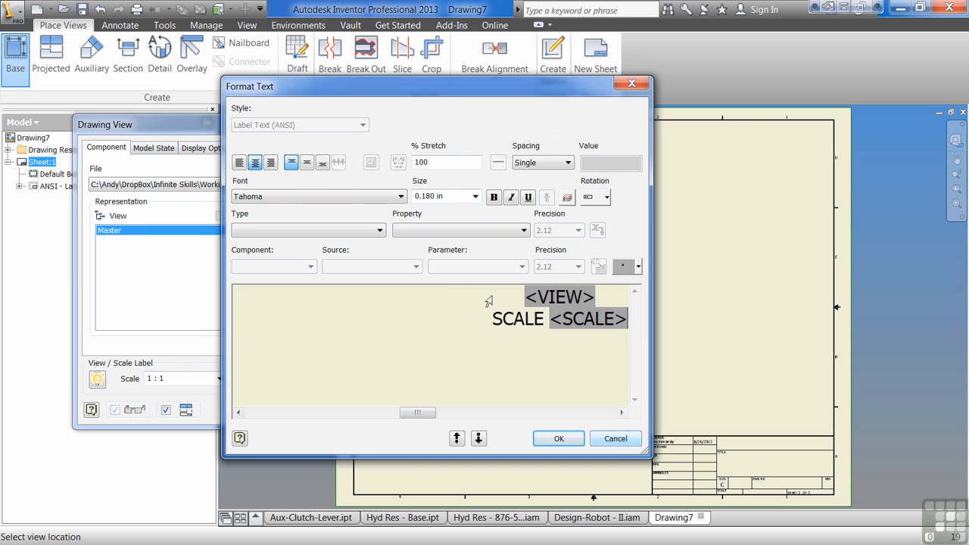
{"action": "left_click", "coordinate": [616, 439]}
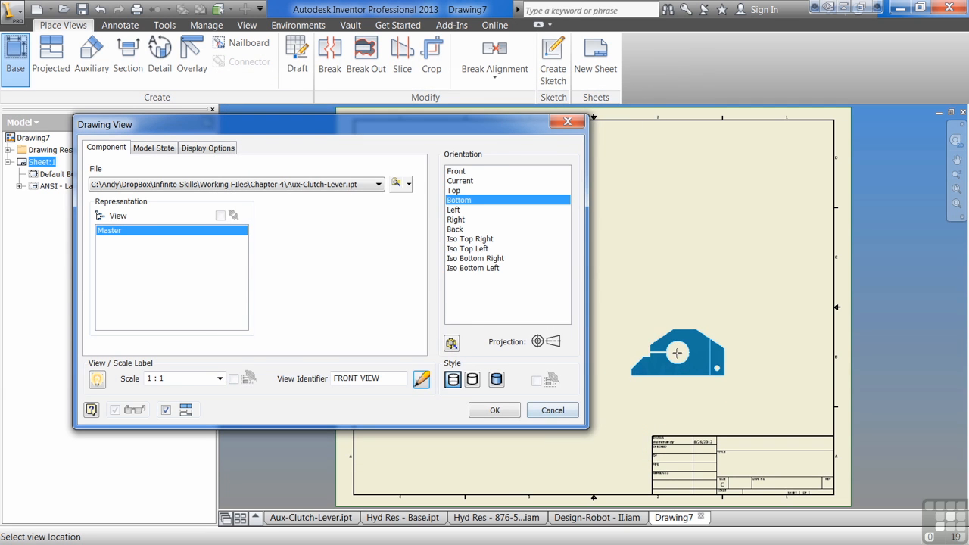
{"action": "left_click", "coordinate": [497, 380]}
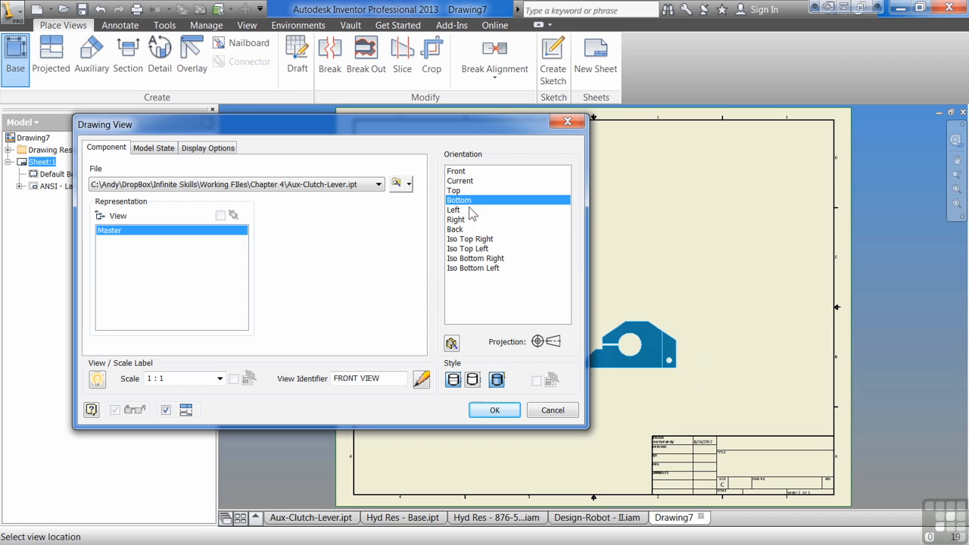
Step: In the custom view environment, redefine the lever's original Front view as Top, tilt the model slightly, and finish the custom view
{"action": "left_click", "coordinate": [452, 344]}
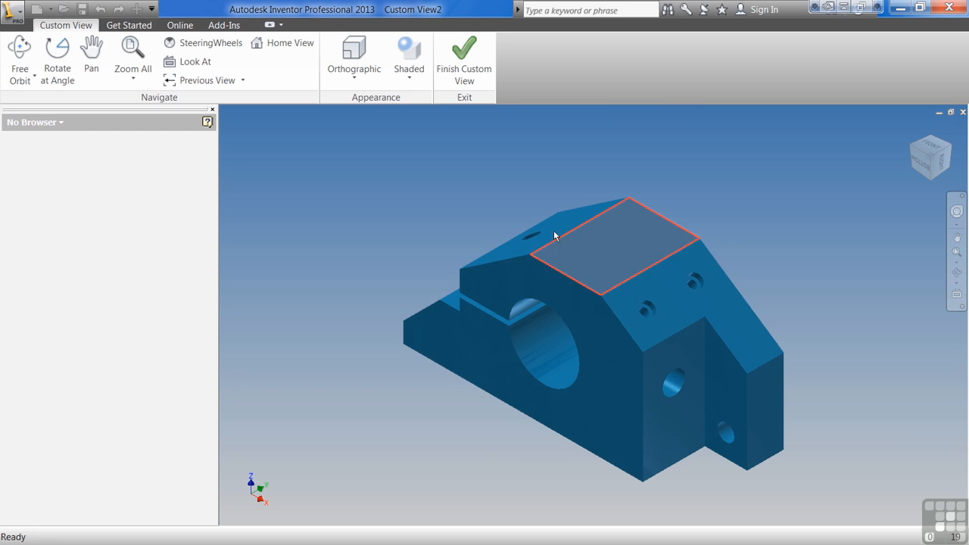
{"action": "left_click", "coordinate": [922, 160]}
{"action": "right_click", "coordinate": [932, 161]}
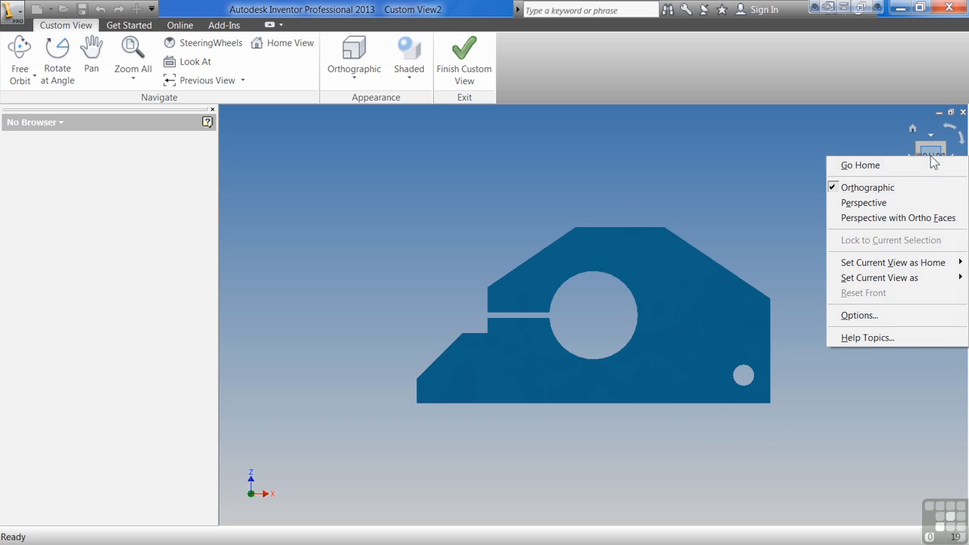
{"action": "mouse_move", "coordinate": [924, 279]}
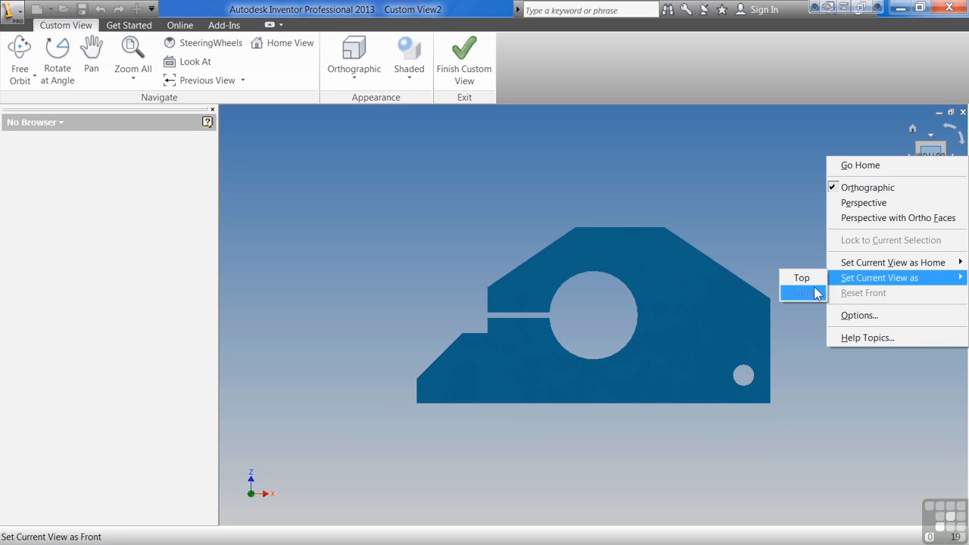
{"action": "left_click", "coordinate": [929, 136]}
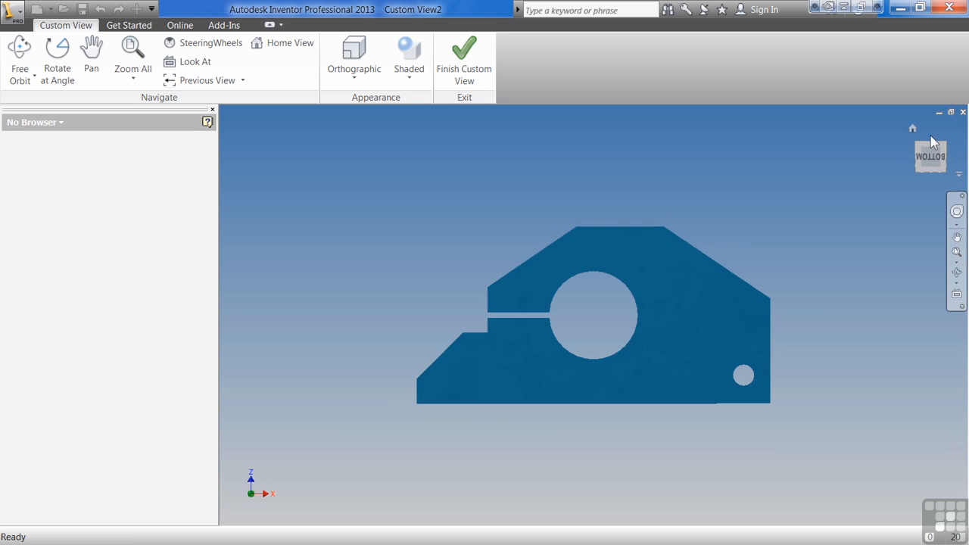
{"action": "right_click", "coordinate": [930, 159]}
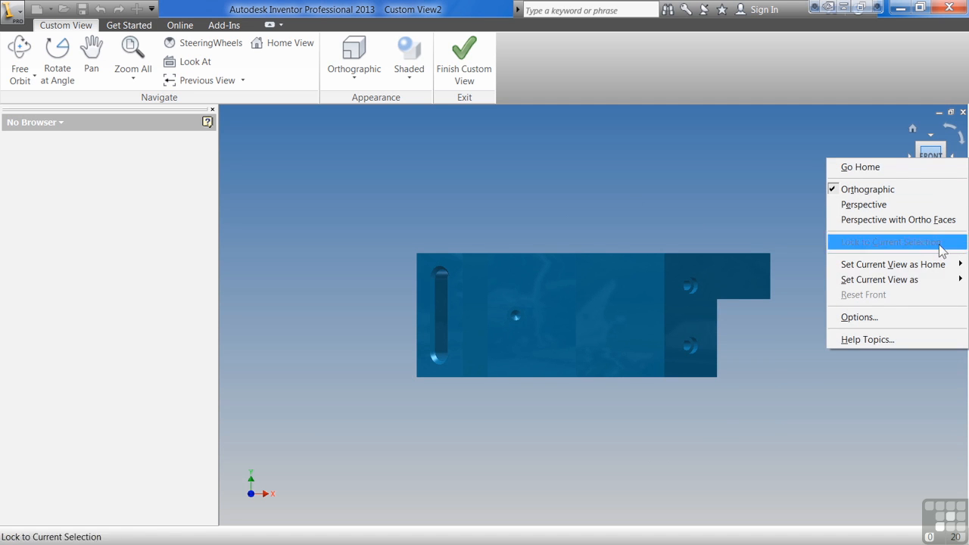
{"action": "mouse_move", "coordinate": [933, 281]}
{"action": "left_click", "coordinate": [820, 283]}
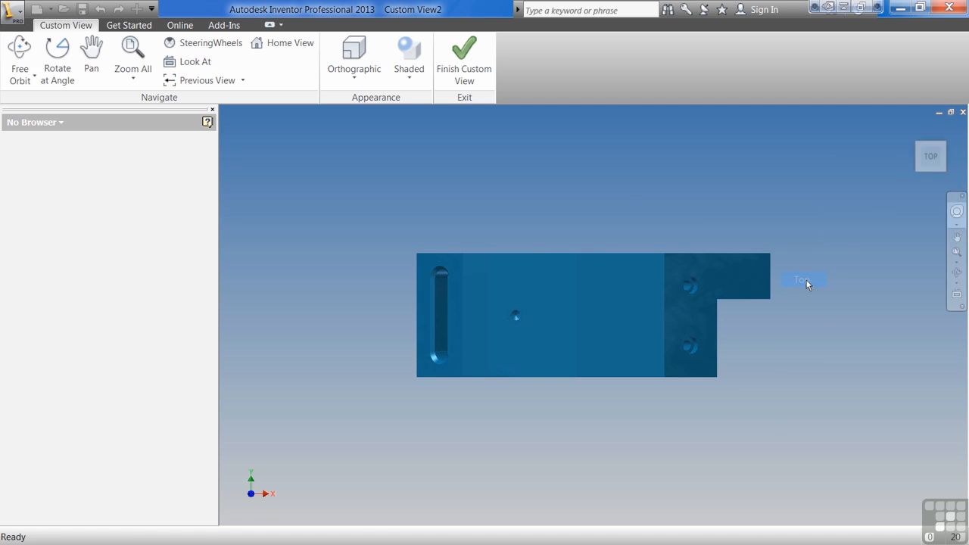
{"action": "left_click", "coordinate": [927, 172]}
{"action": "left_click", "coordinate": [936, 172]}
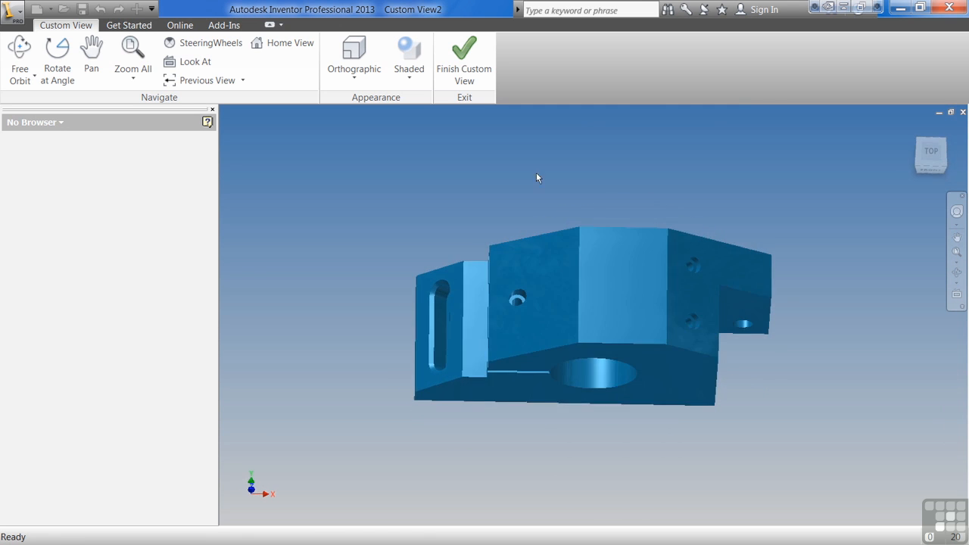
{"action": "left_click", "coordinate": [463, 55]}
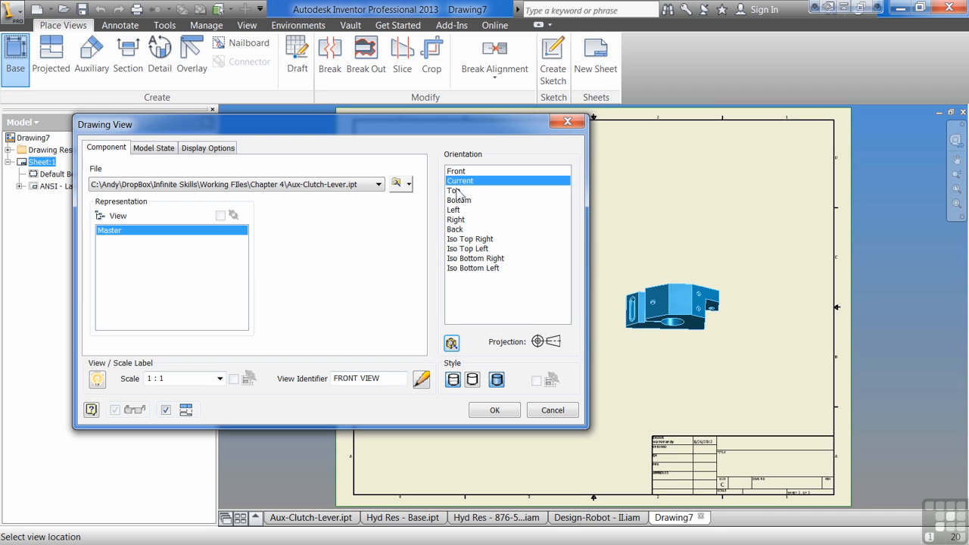
Step: Set the lever's base view orientation to Front after trying Top
{"action": "left_click", "coordinate": [457, 191]}
{"action": "left_click", "coordinate": [463, 172]}
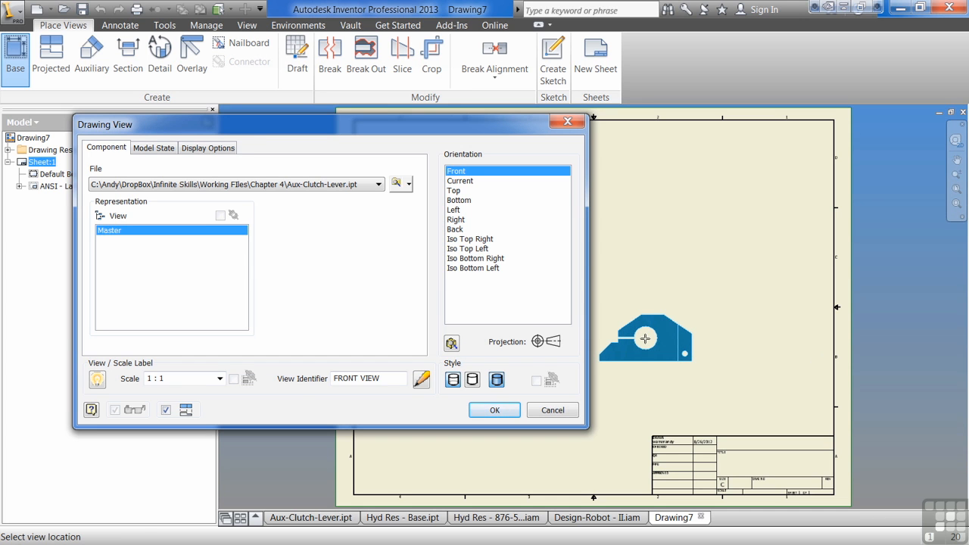
{"action": "middle_click_drag", "start_coordinate": [670, 341], "coordinate": [795, 330]}
{"action": "middle_click_drag", "start_coordinate": [659, 344], "coordinate": [705, 353]}
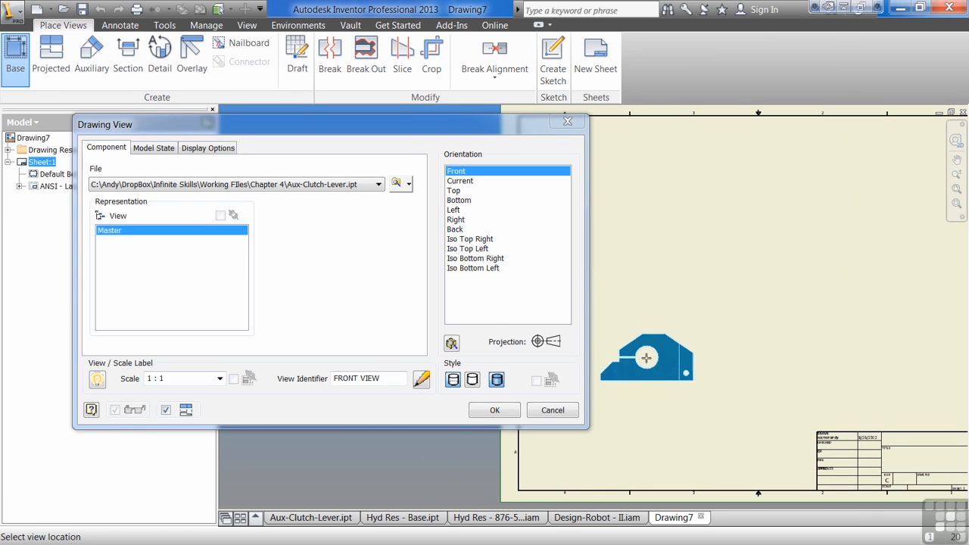
Step: Enable foreshortened tangent edges for the lever's view and check them in the Top orientation before returning to Front
{"action": "left_click", "coordinate": [151, 148]}
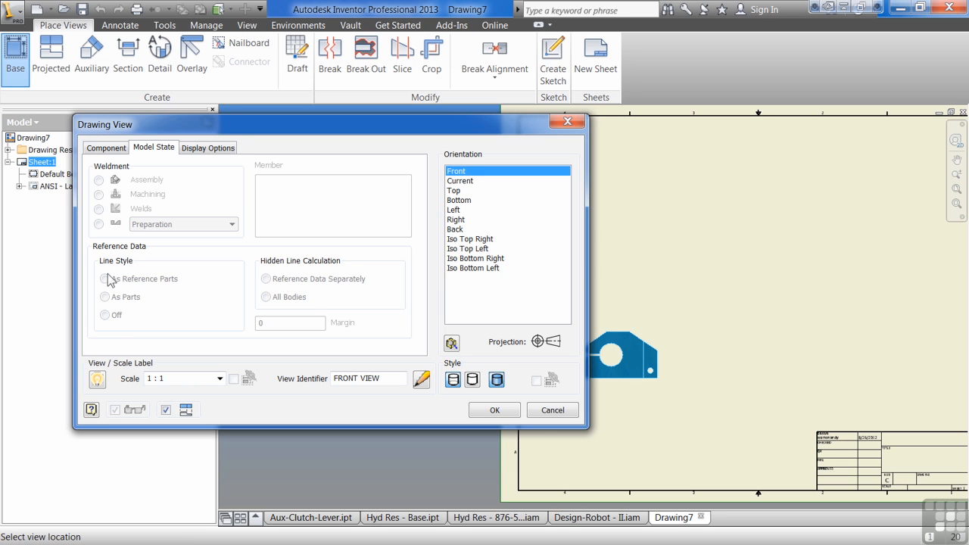
{"action": "left_click", "coordinate": [214, 151]}
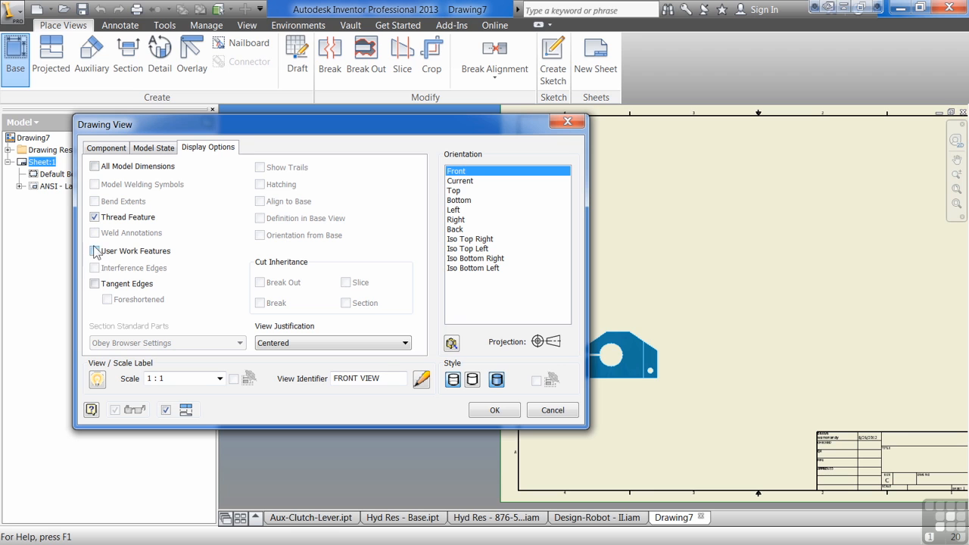
{"action": "left_click", "coordinate": [94, 283]}
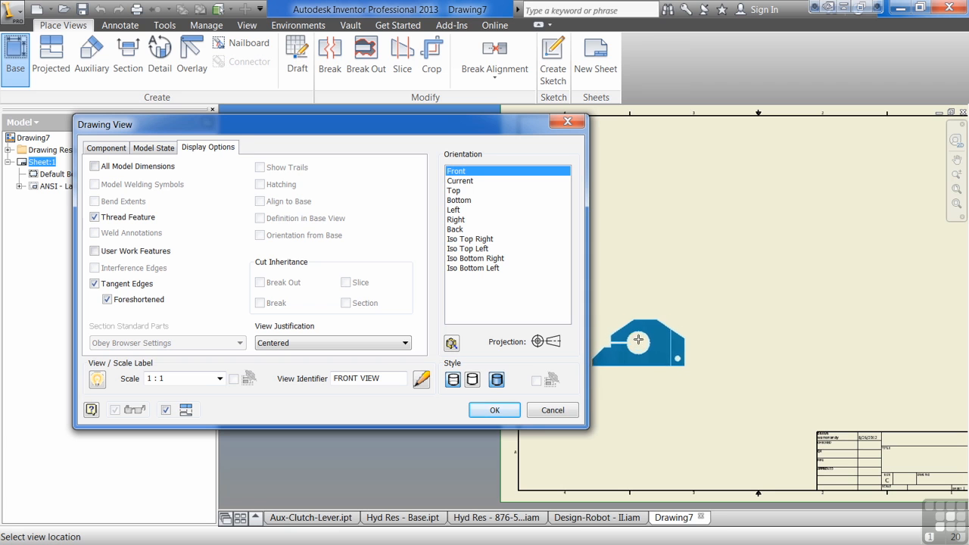
{"action": "left_click", "coordinate": [459, 191]}
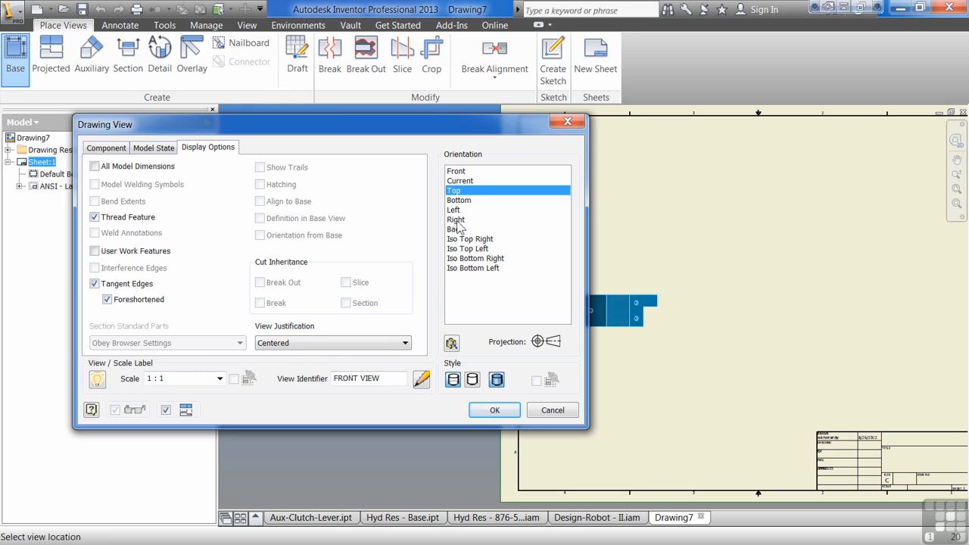
{"action": "left_click", "coordinate": [464, 172]}
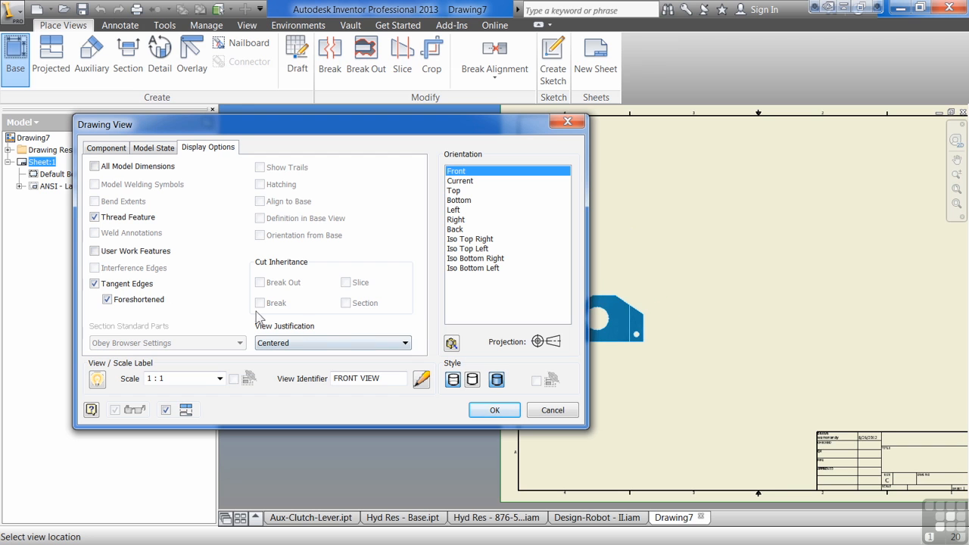
Step: Change the view's source file to Hyd Res - Base.ipt and set the orientation to Bottom
{"action": "left_click", "coordinate": [119, 149]}
{"action": "left_click", "coordinate": [378, 185]}
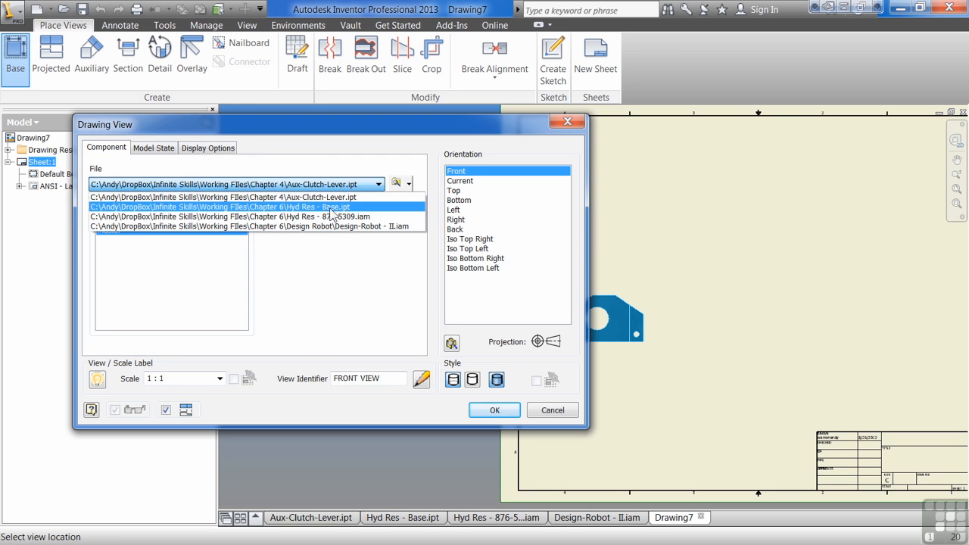
{"action": "left_click", "coordinate": [363, 207]}
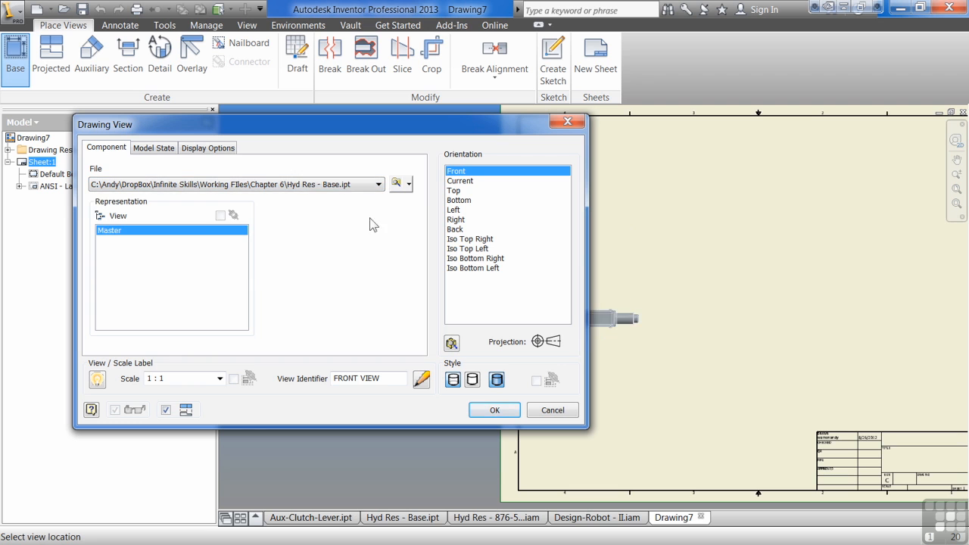
{"action": "left_click", "coordinate": [459, 200]}
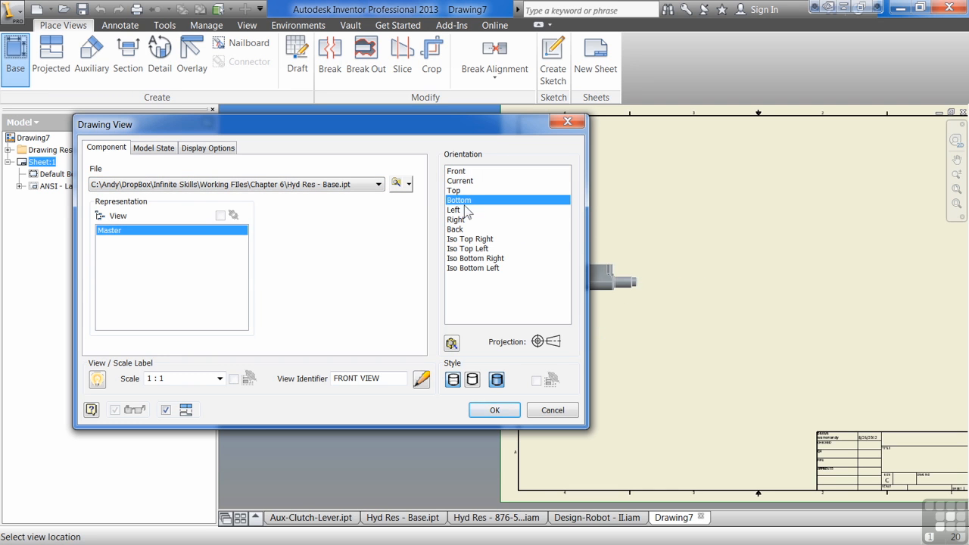
Step: Turn off tangent edges for the Hyd Res - Base.ipt view
{"action": "left_click", "coordinate": [214, 149]}
{"action": "left_click", "coordinate": [95, 287]}
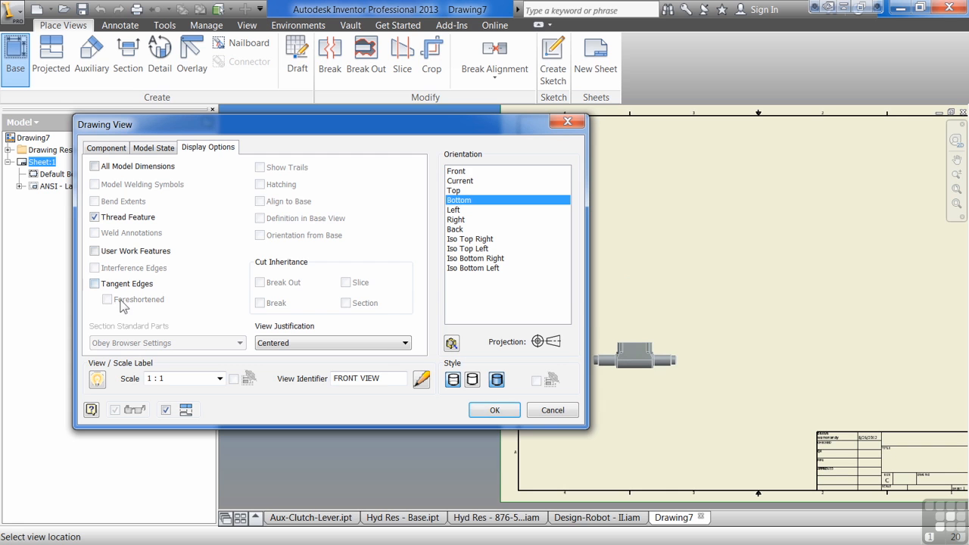
Step: Set the view scale to 4 : 1 and place the Hyd Res - Base.ipt base view on the sheet
{"action": "left_click", "coordinate": [219, 379]}
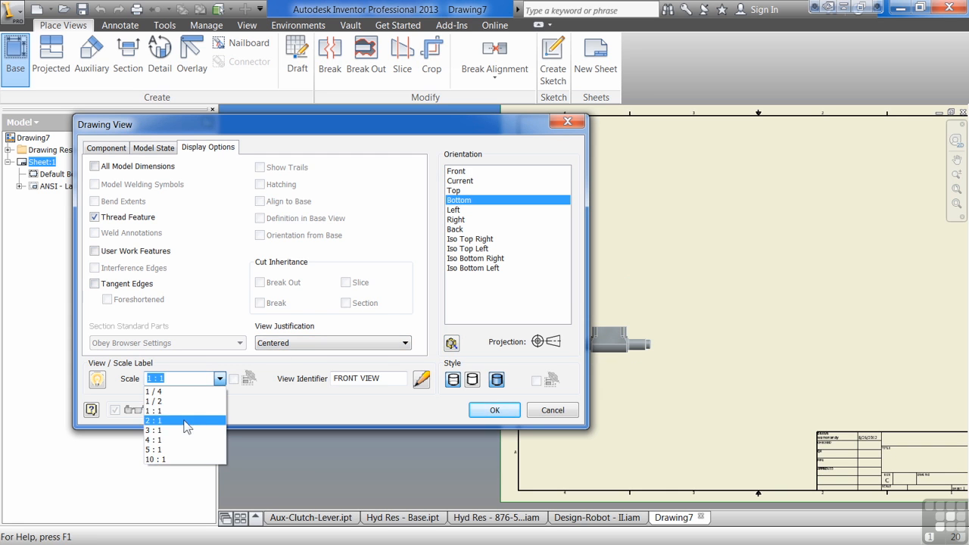
{"action": "left_click", "coordinate": [181, 440]}
{"action": "left_click", "coordinate": [734, 305]}
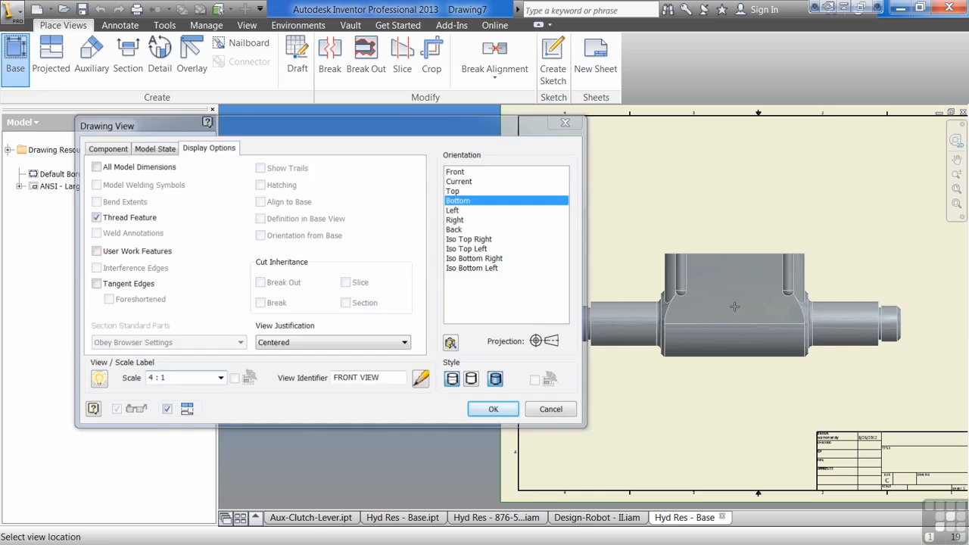
{"action": "right_click", "coordinate": [748, 298]}
{"action": "left_click", "coordinate": [804, 271]}
{"action": "middle_click_drag", "start_coordinate": [795, 349], "coordinate": [735, 353]}
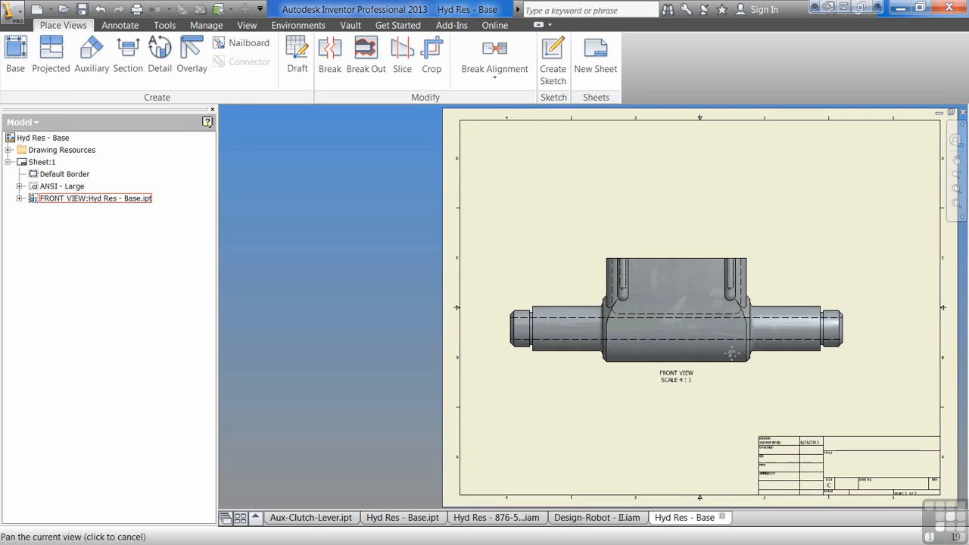
Step: Change the placed front view's style to Hidden Line Removed while keeping it shaded
{"action": "scroll", "coordinate": [731, 351], "scroll_direction": "up", "scroll_amount": 3}
{"action": "double_click", "coordinate": [453, 378]}
{"action": "left_click", "coordinate": [472, 380]}
{"action": "left_click", "coordinate": [494, 410]}
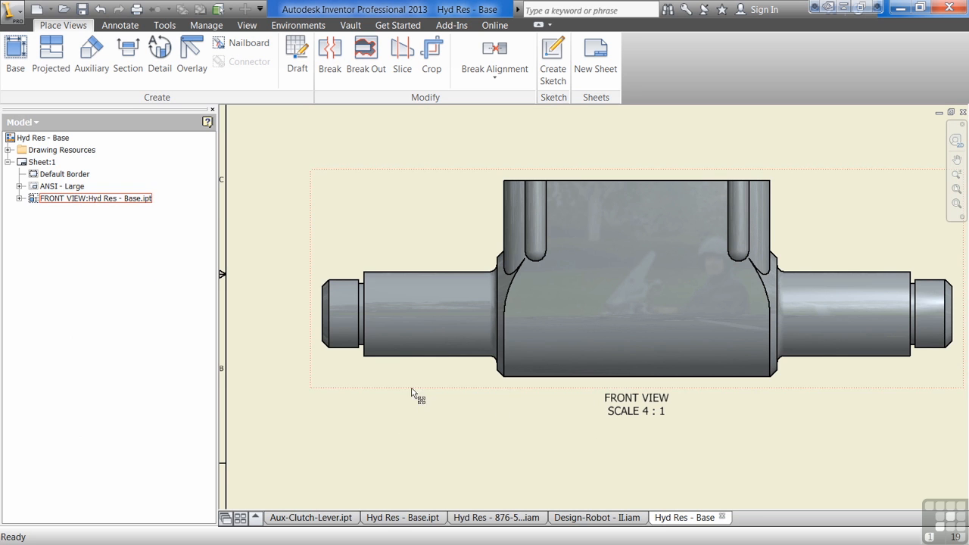
Step: Turn on foreshortened tangent edges for the placed front view
{"action": "double_click", "coordinate": [430, 386]}
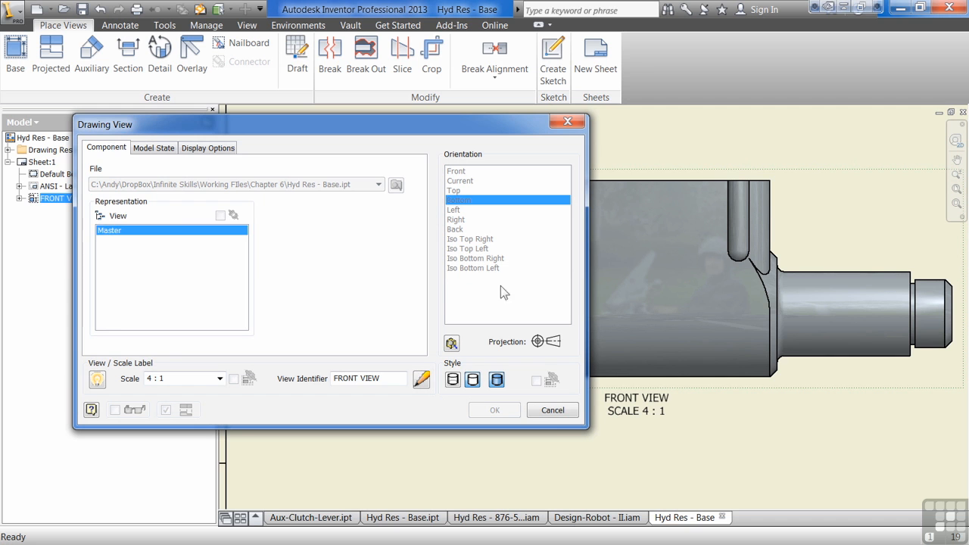
{"action": "left_click", "coordinate": [208, 149]}
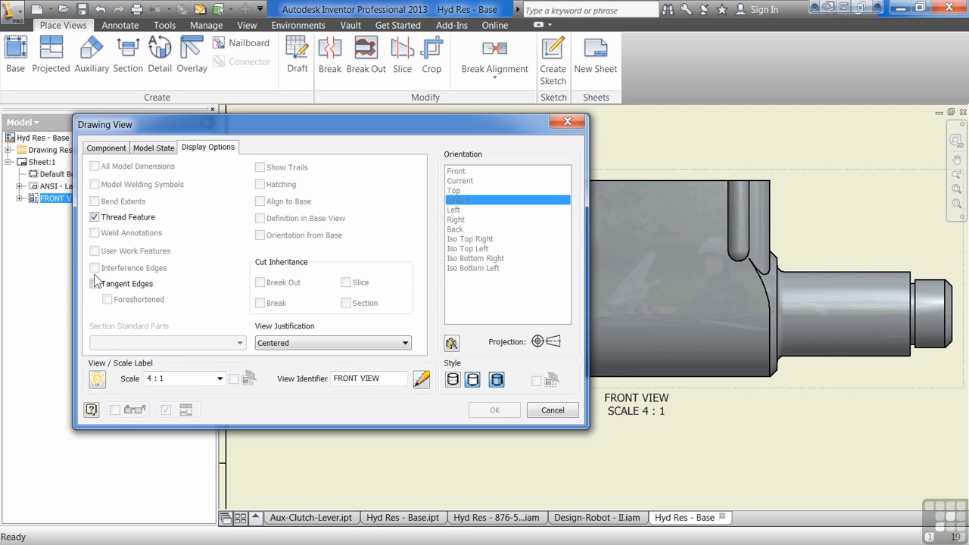
{"action": "left_click", "coordinate": [94, 283]}
{"action": "left_click", "coordinate": [119, 306]}
{"action": "left_click", "coordinate": [493, 409]}
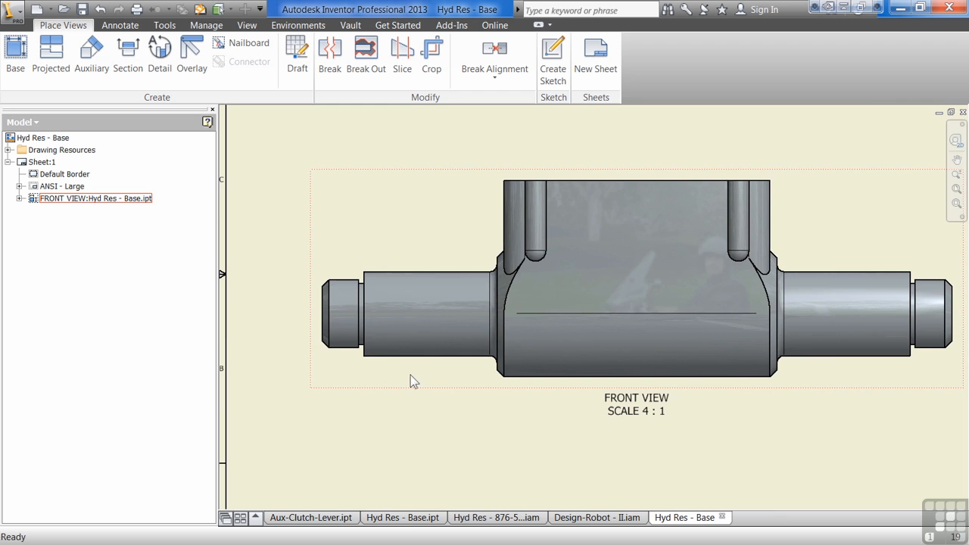
Step: Turn off shading for the front view and inspect its line work on the sheet
{"action": "scroll", "coordinate": [475, 376], "scroll_direction": "up", "scroll_amount": 5}
{"action": "double_click", "coordinate": [462, 380]}
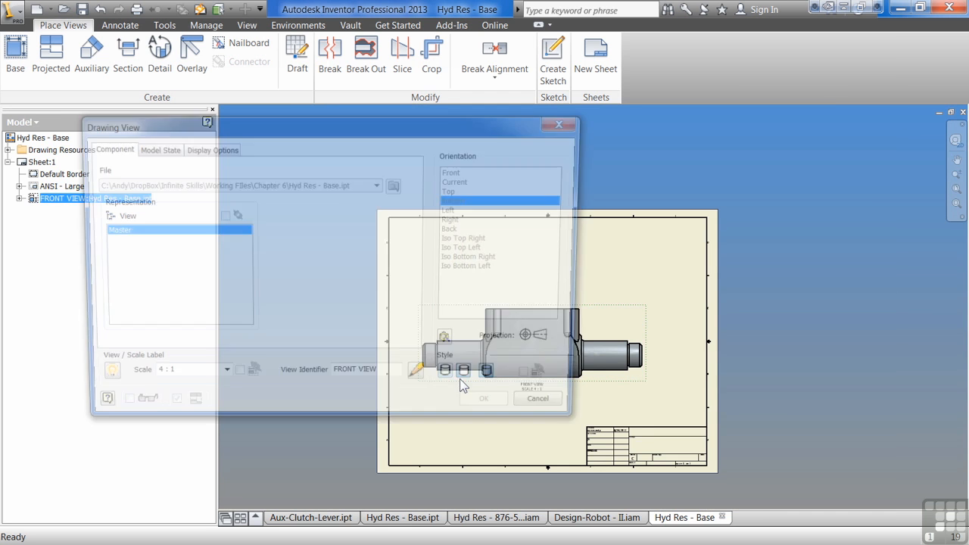
{"action": "left_click", "coordinate": [497, 381]}
{"action": "left_click", "coordinate": [494, 410]}
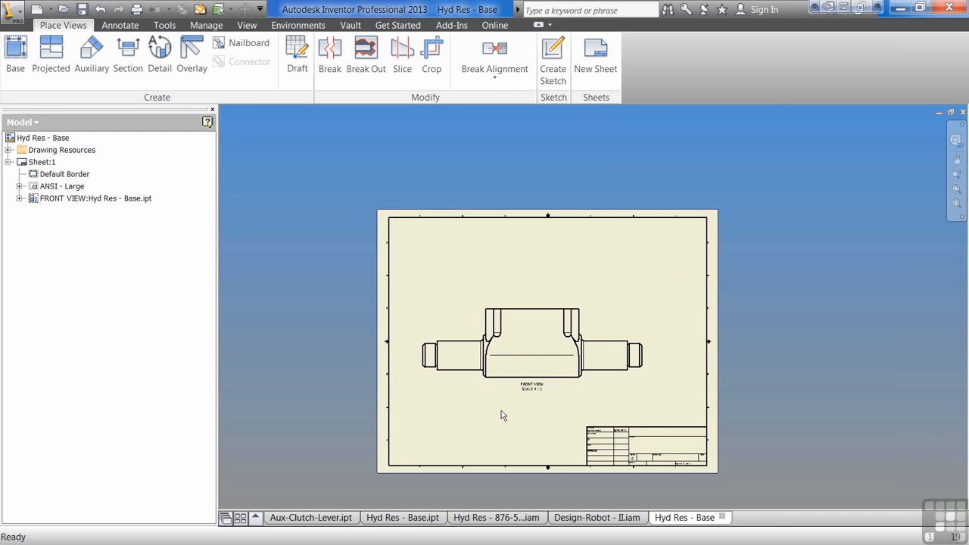
{"action": "scroll", "coordinate": [496, 403], "scroll_direction": "down", "scroll_amount": 3}
{"action": "scroll", "coordinate": [489, 396], "scroll_direction": "down", "scroll_amount": 2}
{"action": "scroll", "coordinate": [458, 381], "scroll_direction": "up", "scroll_amount": 2}
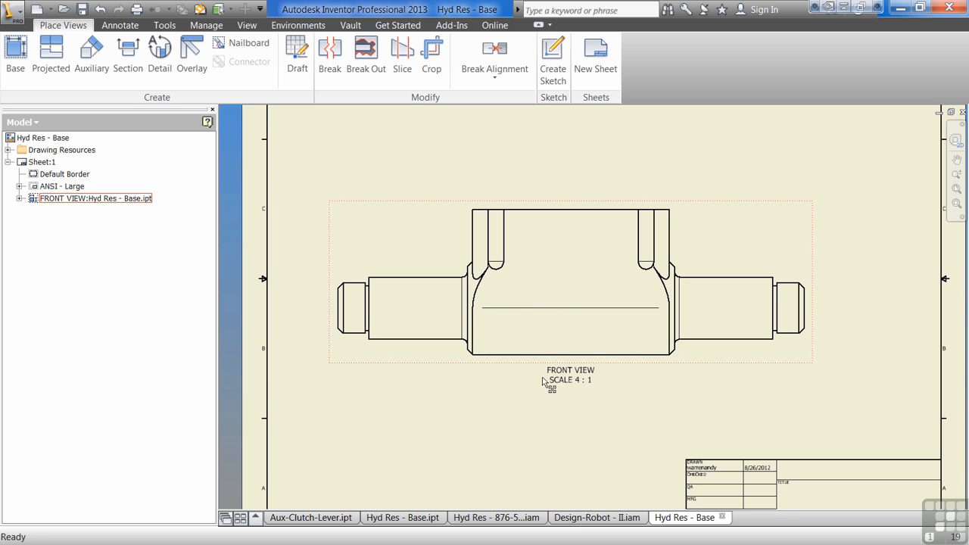
{"action": "scroll", "coordinate": [537, 369], "scroll_direction": "up", "scroll_amount": 2}
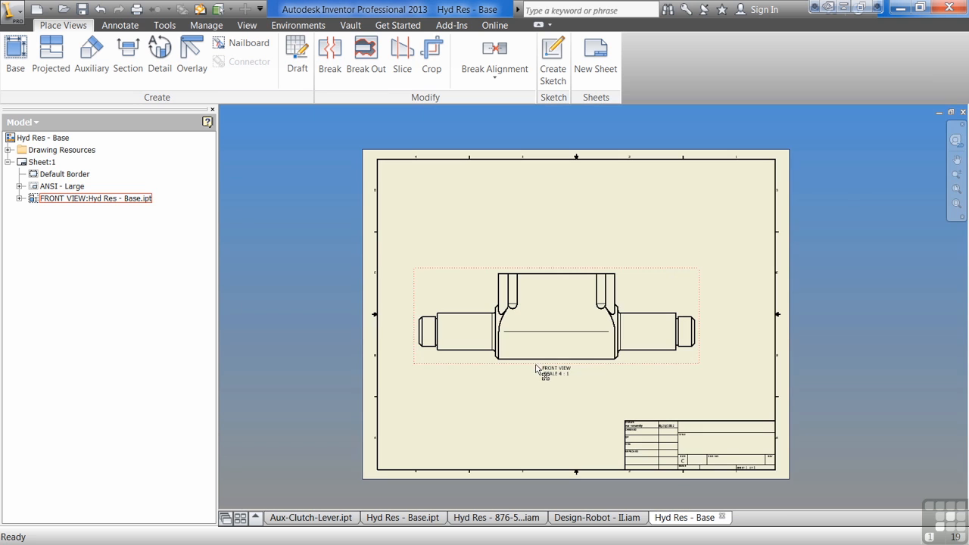
Step: Review the front view's model state and display options and switch its style back to Shaded
{"action": "double_click", "coordinate": [474, 361]}
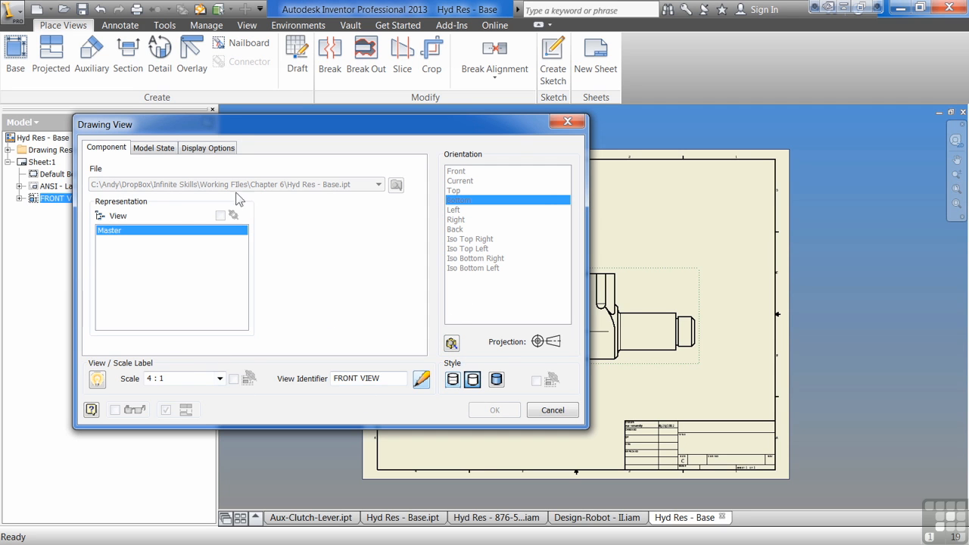
{"action": "left_click", "coordinate": [158, 148]}
{"action": "left_click", "coordinate": [204, 148]}
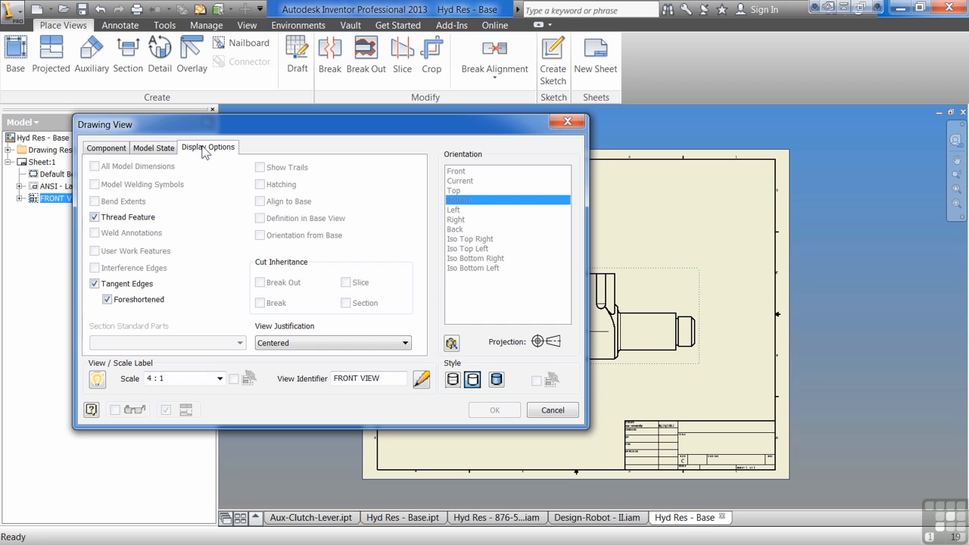
{"action": "left_click", "coordinate": [496, 380]}
{"action": "left_click", "coordinate": [494, 411]}
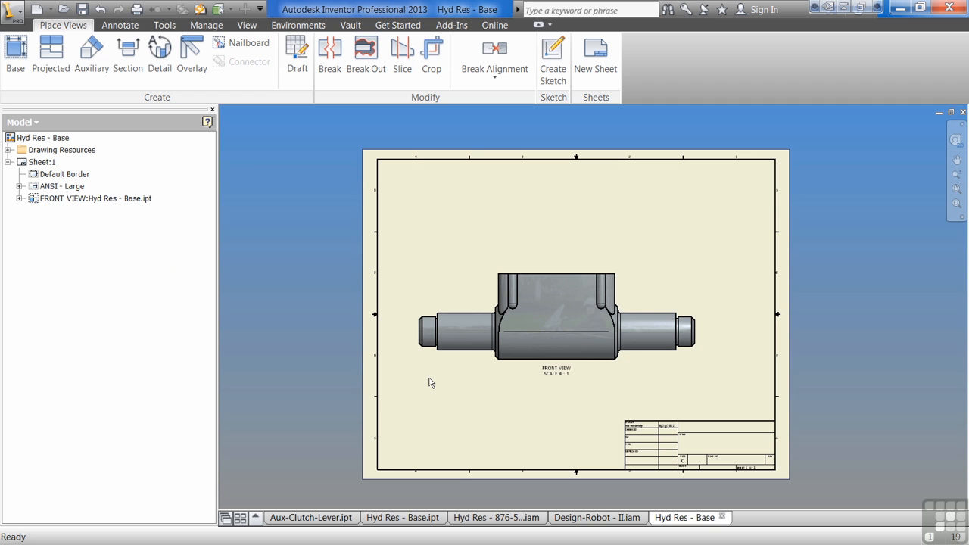
{"action": "left_click", "coordinate": [51, 55]}
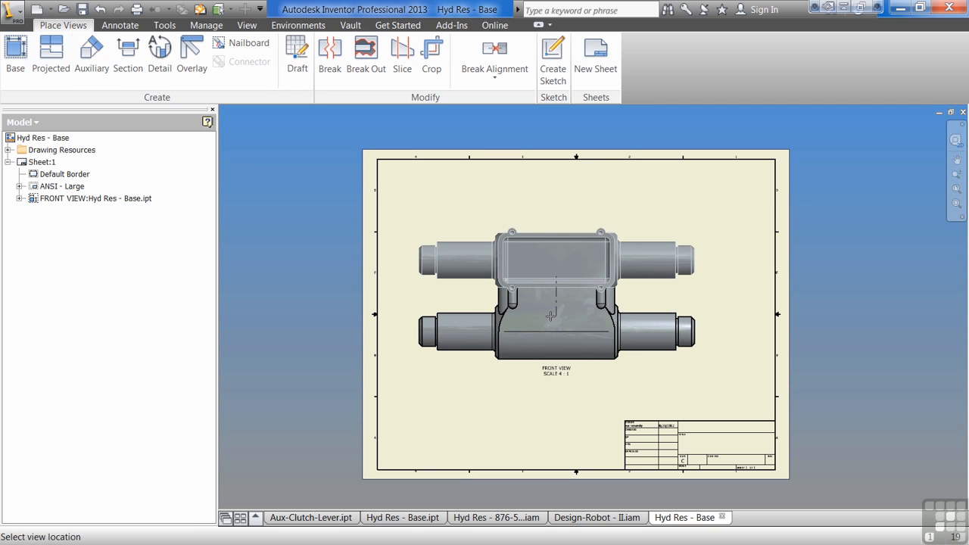
{"action": "left_click", "coordinate": [513, 222]}
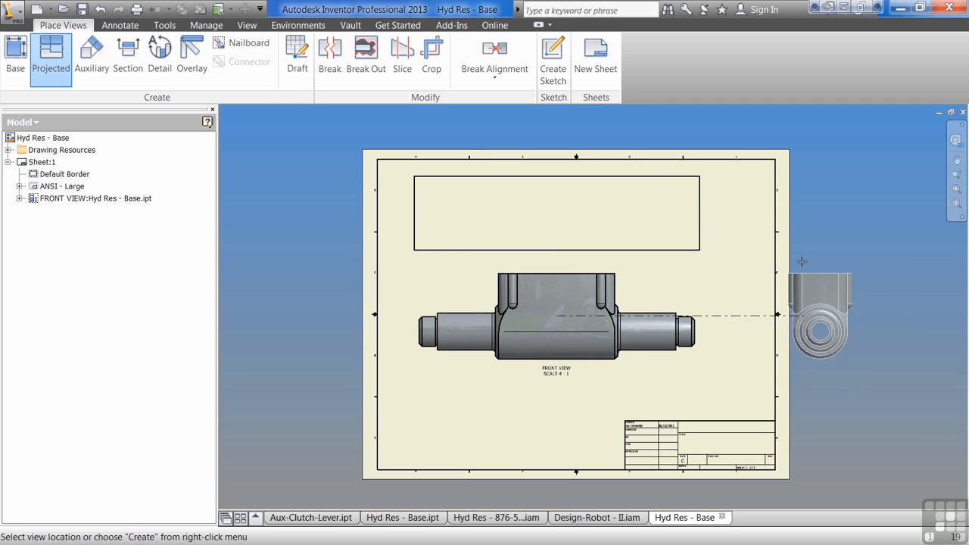
{"action": "key", "text": "Escape"}
Step: Start a second base view with the assembly Hyd Res - 876-5309.iam from the Chapter 6 folder as its source
{"action": "key", "text": "b"}
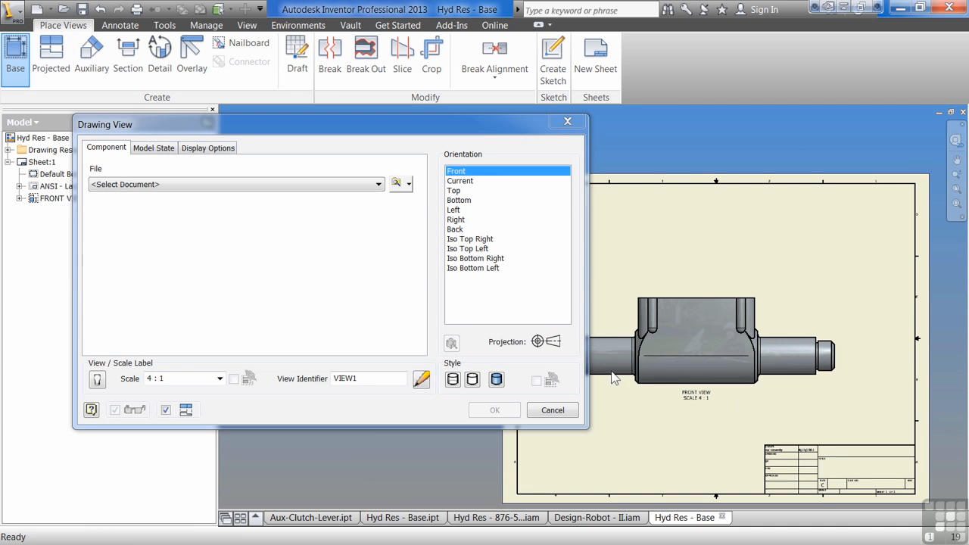
{"action": "left_click", "coordinate": [395, 184]}
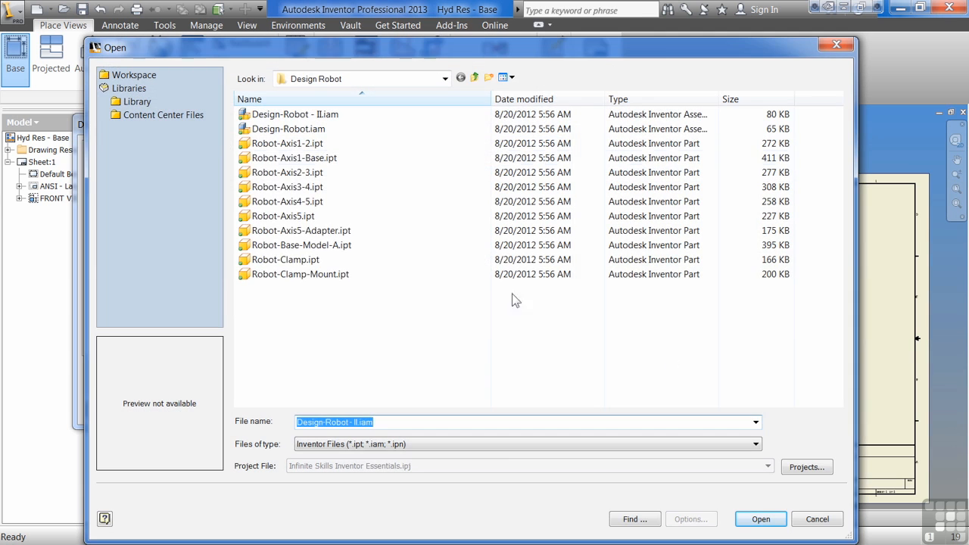
{"action": "left_click", "coordinate": [475, 78]}
{"action": "left_click", "coordinate": [307, 202]}
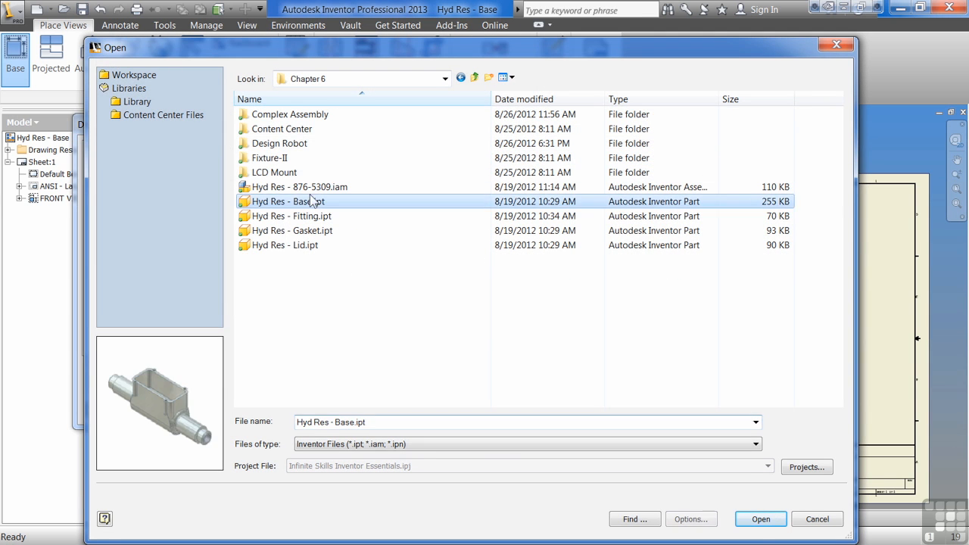
{"action": "left_click", "coordinate": [313, 188]}
{"action": "left_click", "coordinate": [760, 519]}
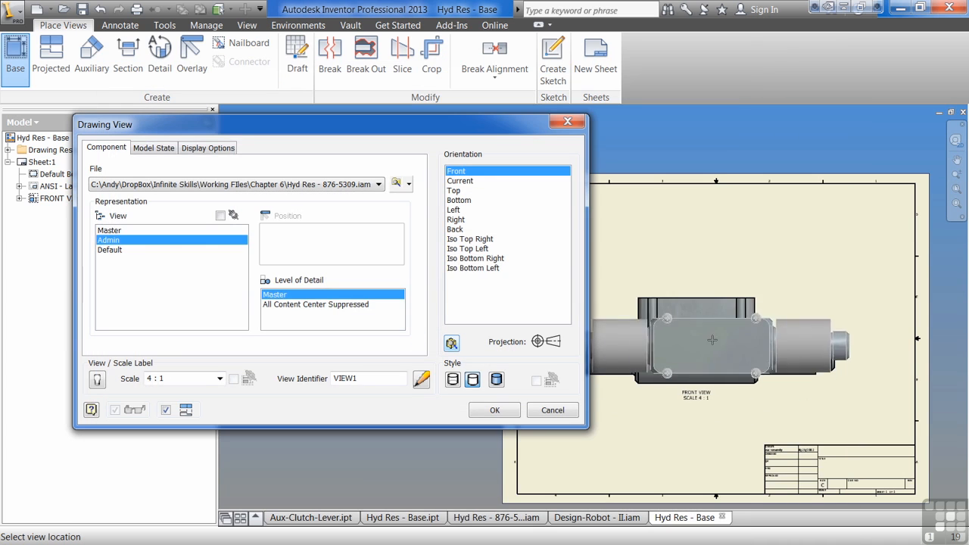
Step: Try several orientations for the assembly view, settle on Bottom and place it above the existing front view
{"action": "left_click", "coordinate": [461, 268]}
{"action": "left_click", "coordinate": [458, 228]}
{"action": "left_click", "coordinate": [457, 219]}
{"action": "left_click", "coordinate": [454, 210]}
{"action": "left_click", "coordinate": [457, 199]}
{"action": "middle_click_drag", "start_coordinate": [691, 241], "coordinate": [749, 279]}
{"action": "left_click", "coordinate": [749, 278]}
{"action": "right_click", "coordinate": [780, 374]}
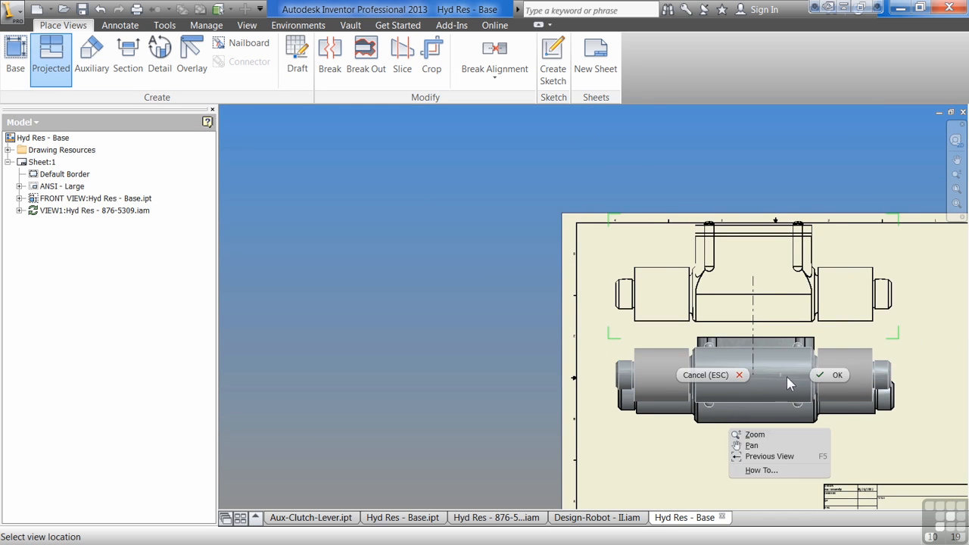
{"action": "left_click", "coordinate": [821, 374]}
Step: Move the front view and the assembly view lower on the sheet, one above the other without overlap
{"action": "middle_click_drag", "start_coordinate": [830, 375], "coordinate": [630, 357]}
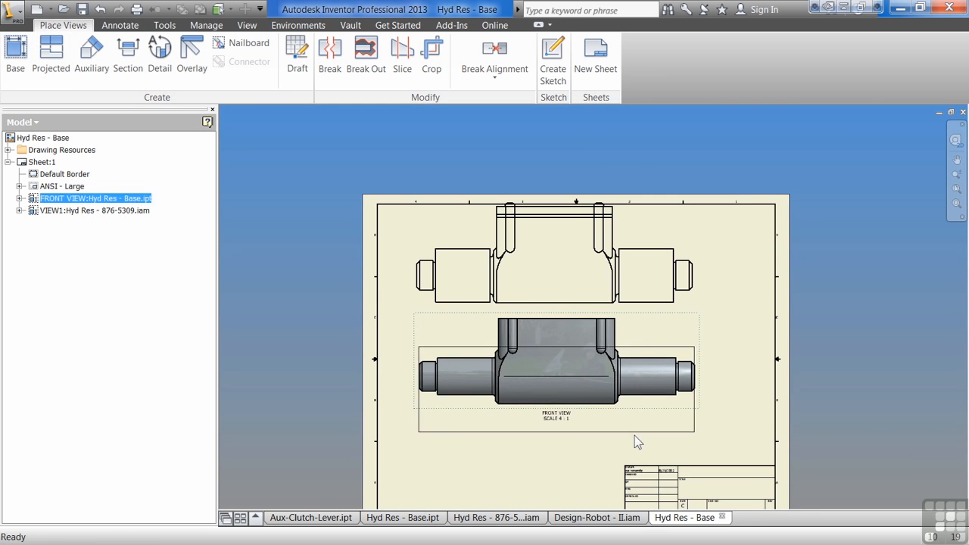
{"action": "left_click_drag", "start_coordinate": [687, 303], "coordinate": [707, 346]}
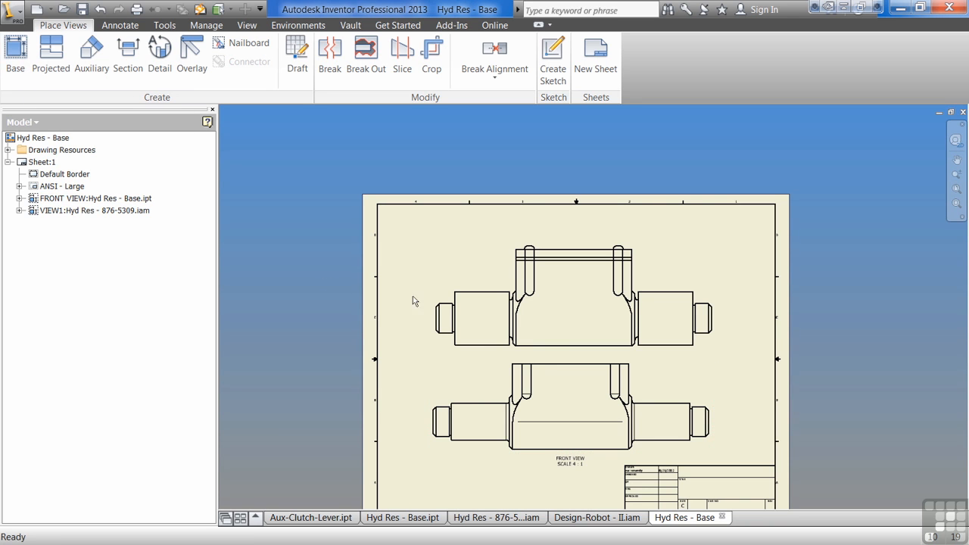
{"action": "middle_click_drag", "start_coordinate": [473, 372], "coordinate": [437, 299]}
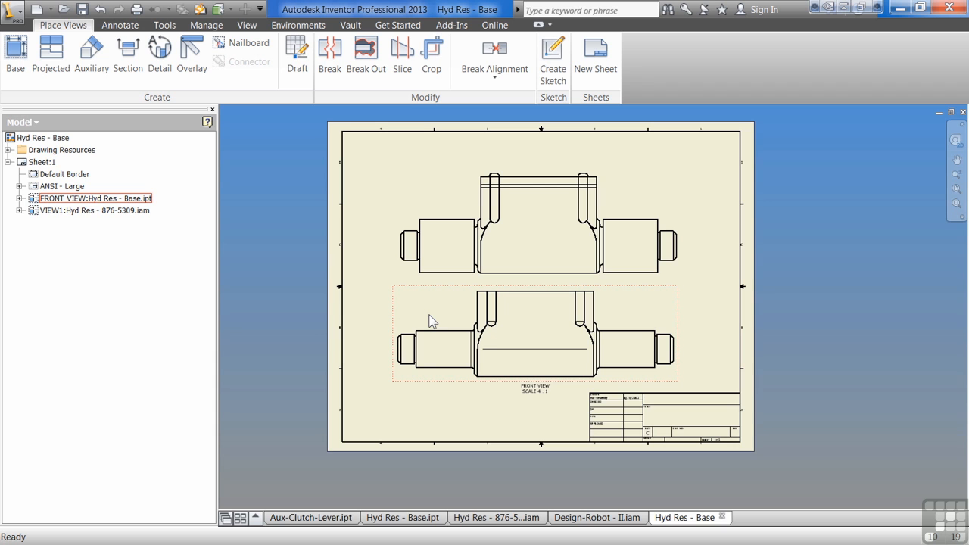
Step: Delete both the Hyd Res - Base.ipt view and the Hyd Res - 876-5309.iam view from the sheet
{"action": "left_click", "coordinate": [606, 315]}
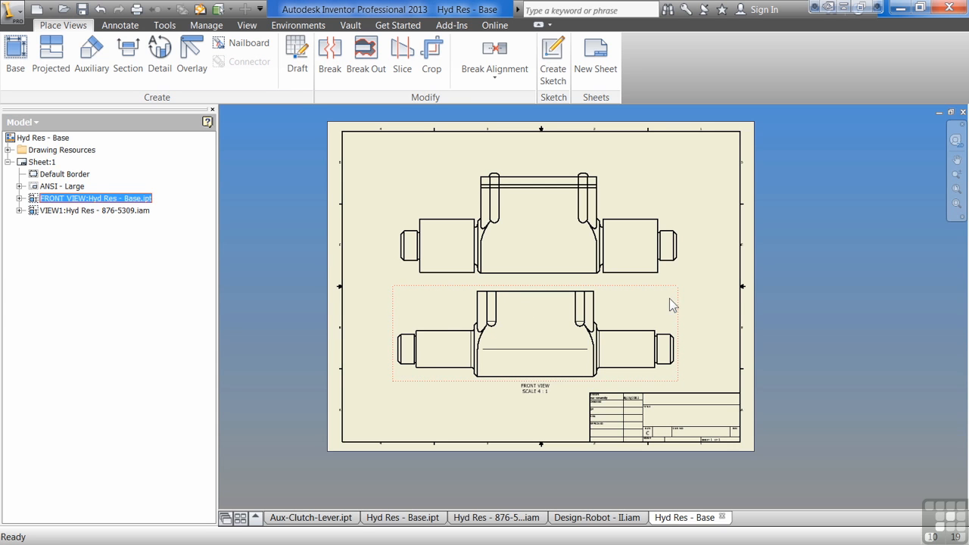
{"action": "key", "text": "Delete"}
{"action": "left_click", "coordinate": [474, 314]}
{"action": "left_click", "coordinate": [669, 274]}
{"action": "key", "text": "Delete"}
{"action": "left_click", "coordinate": [466, 318]}
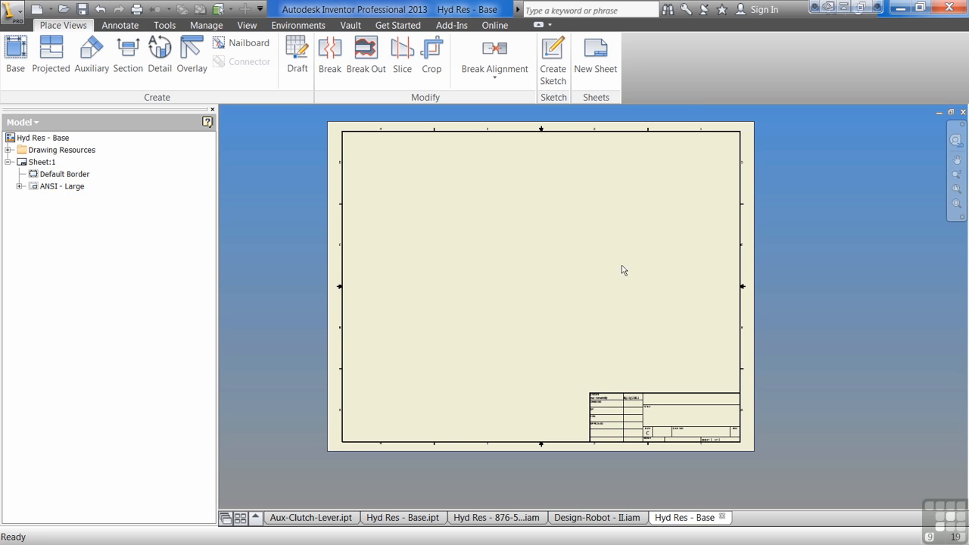
Step: Place a Front base view of Aux-Clutch-Lever.ipt at scale 4 : 1 on the empty sheet
{"action": "left_click", "coordinate": [14, 60]}
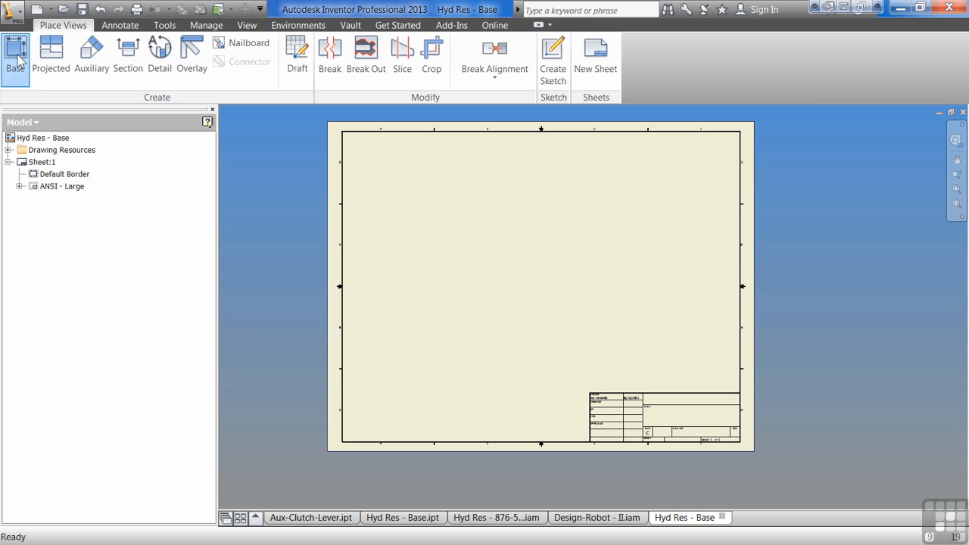
{"action": "left_click", "coordinate": [379, 185]}
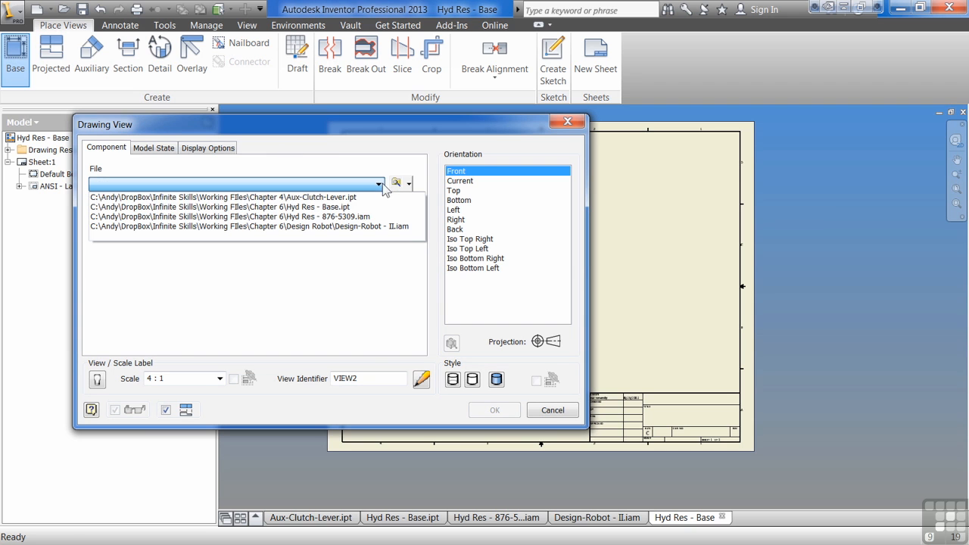
{"action": "left_click", "coordinate": [356, 198]}
{"action": "middle_click_drag", "start_coordinate": [654, 308], "coordinate": [880, 304]}
{"action": "middle_click_drag", "start_coordinate": [780, 308], "coordinate": [704, 315]}
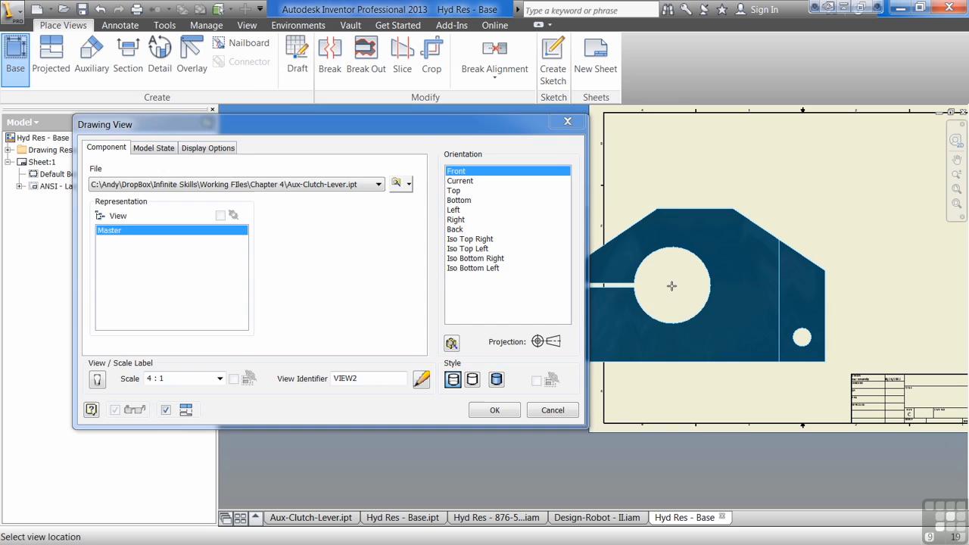
{"action": "left_click", "coordinate": [671, 285]}
Step: Project a top view, a right side view and an isometric view from the lever's front view and create them
{"action": "left_click", "coordinate": [690, 227]}
{"action": "scroll", "coordinate": [599, 270], "scroll_direction": "down", "scroll_amount": 5}
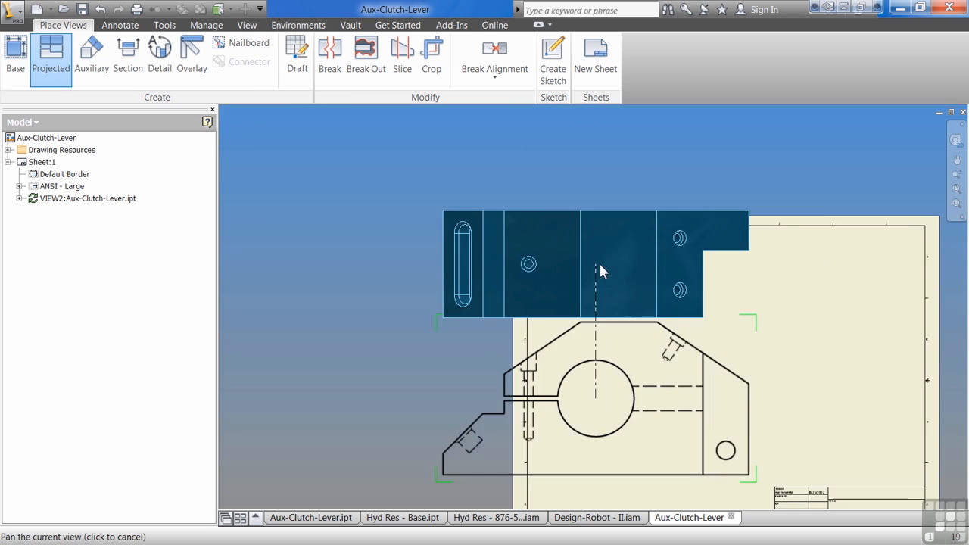
{"action": "left_click", "coordinate": [777, 197]}
{"action": "right_click", "coordinate": [709, 243]}
{"action": "left_click", "coordinate": [821, 195]}
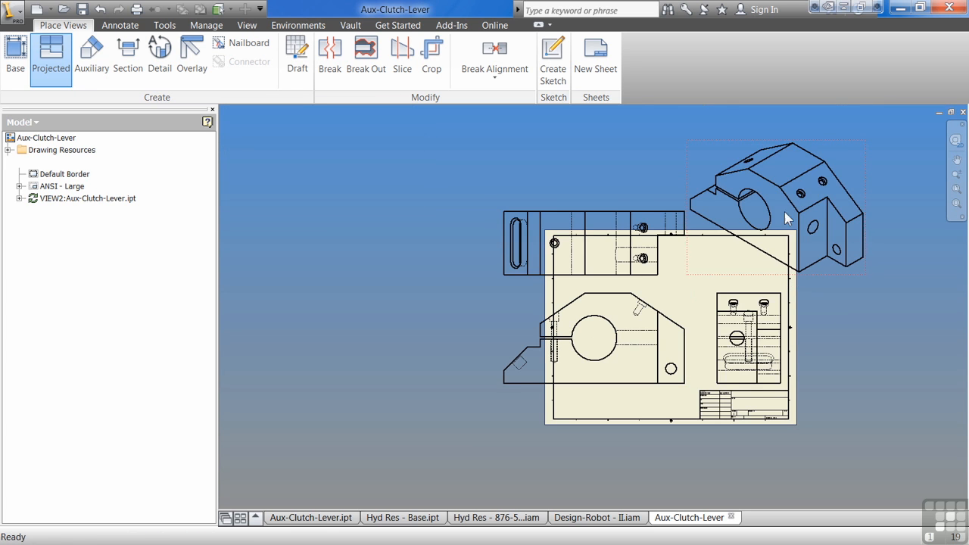
Step: Turn on the view and scale label for the lever's front view
{"action": "middle_click_drag", "start_coordinate": [695, 371], "coordinate": [613, 381]}
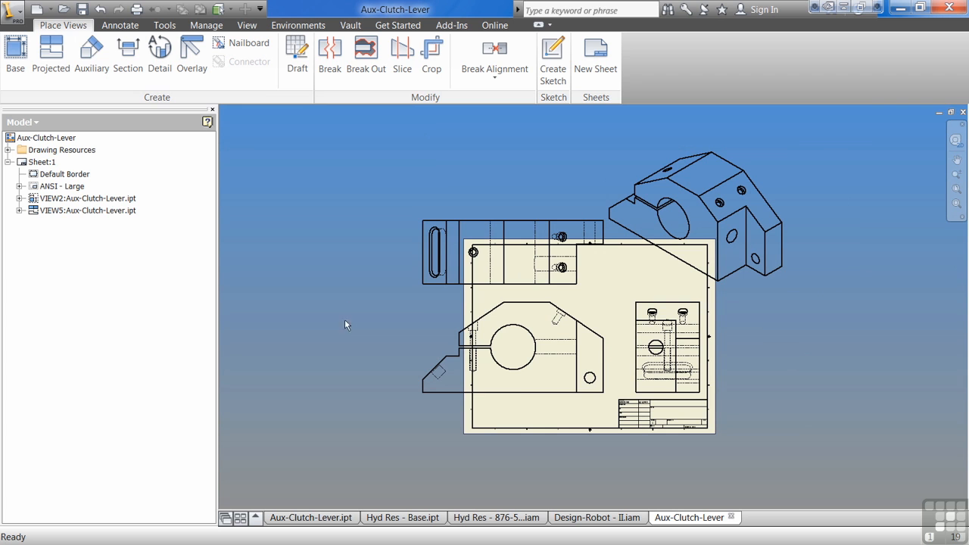
{"action": "double_click", "coordinate": [613, 324]}
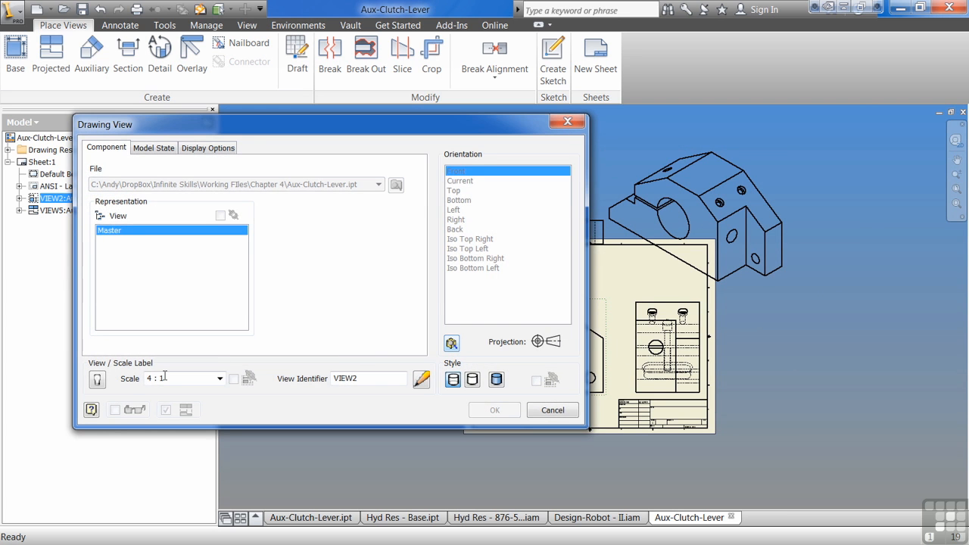
{"action": "left_click", "coordinate": [493, 410]}
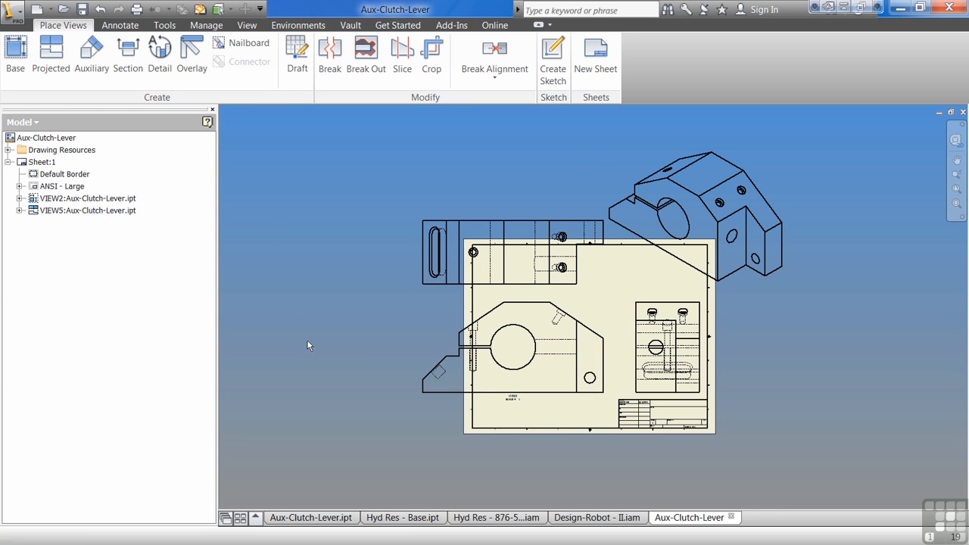
Step: Change the size of Sheet:1 to E
{"action": "right_click", "coordinate": [41, 162]}
{"action": "left_click", "coordinate": [77, 250]}
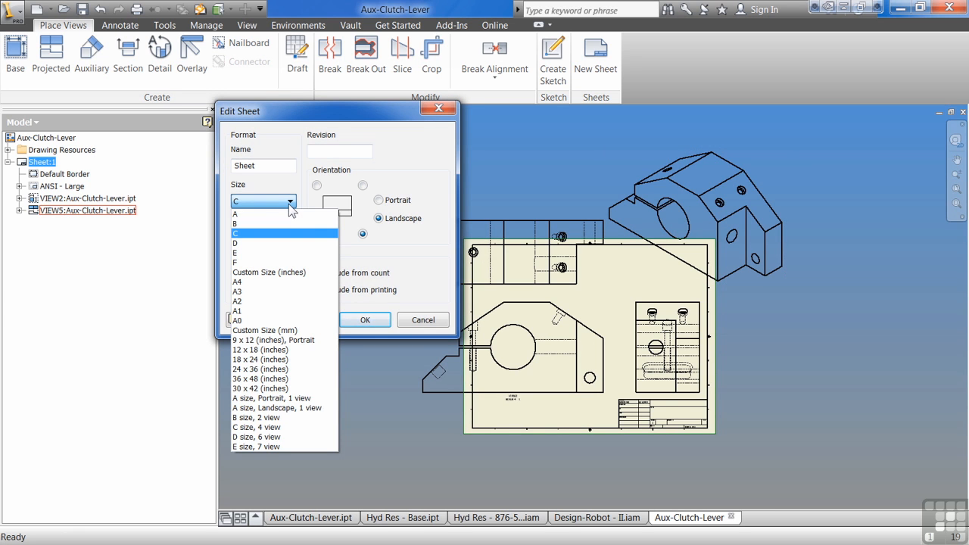
{"action": "left_click", "coordinate": [271, 252]}
{"action": "left_click", "coordinate": [366, 318]}
Step: Reposition the lever's isometric, right side, top and front views so that all four fit inside the sheet border
{"action": "mouse_move", "coordinate": [628, 340]}
{"action": "left_mouse_down"}
{"action": "mouse_move", "coordinate": [736, 297]}
{"action": "mouse_move", "coordinate": [707, 293]}
{"action": "mouse_move", "coordinate": [718, 297]}
{"action": "left_mouse_up"}
{"action": "left_click_drag", "start_coordinate": [594, 347], "coordinate": [683, 341]}
{"action": "left_click_drag", "start_coordinate": [536, 321], "coordinate": [541, 265]}
{"action": "left_click_drag", "start_coordinate": [535, 342], "coordinate": [622, 332]}
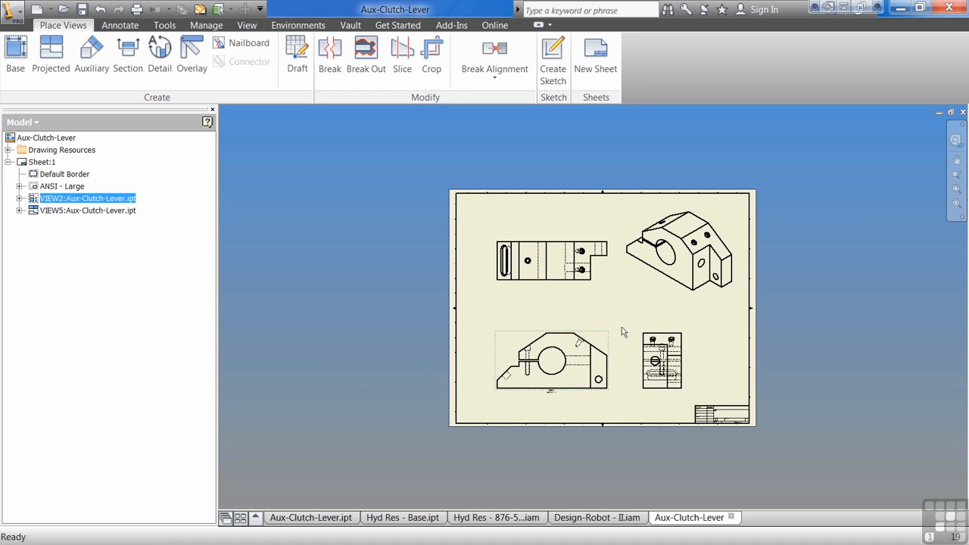
Step: Move the lever's front view off the sheet and back inside the border, and shift the right side view slightly towards it
{"action": "middle_click_drag", "start_coordinate": [630, 315], "coordinate": [526, 331]}
{"action": "left_click_drag", "start_coordinate": [530, 341], "coordinate": [312, 345]}
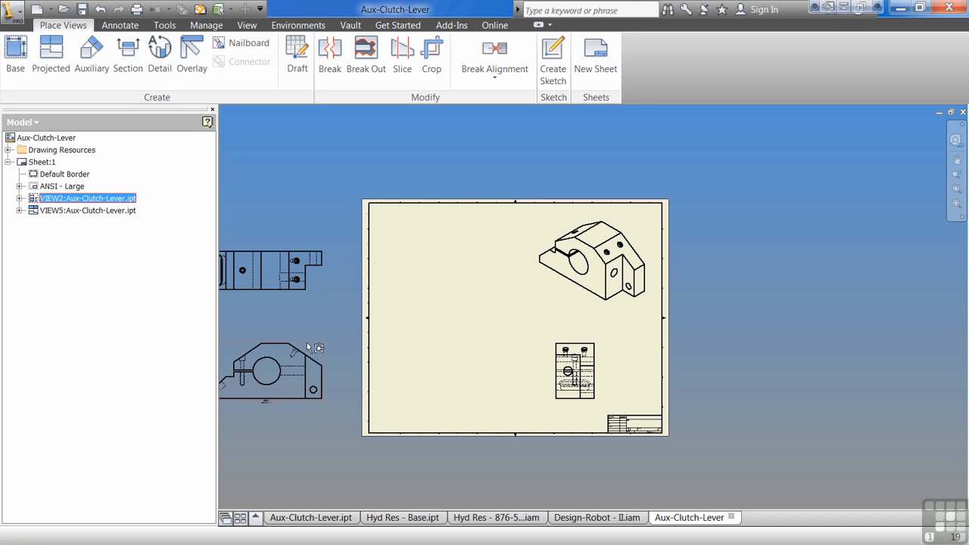
{"action": "mouse_move", "coordinate": [600, 348]}
{"action": "left_mouse_down"}
{"action": "mouse_move", "coordinate": [529, 354]}
{"action": "mouse_move", "coordinate": [597, 350]}
{"action": "left_mouse_up"}
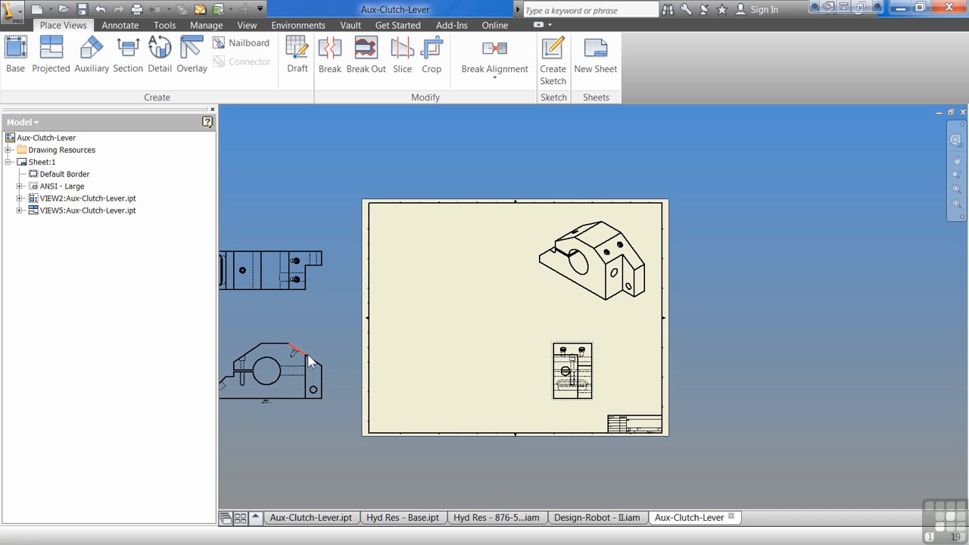
{"action": "left_click_drag", "start_coordinate": [324, 351], "coordinate": [506, 343]}
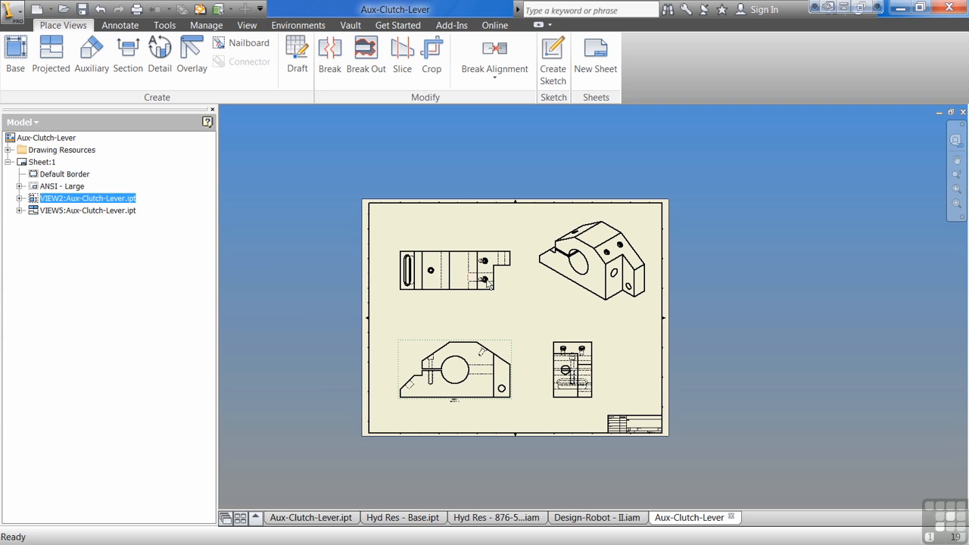
Step: Set the lever's front view style to Hidden Line Removed
{"action": "scroll", "coordinate": [503, 347], "scroll_direction": "up", "scroll_amount": 3}
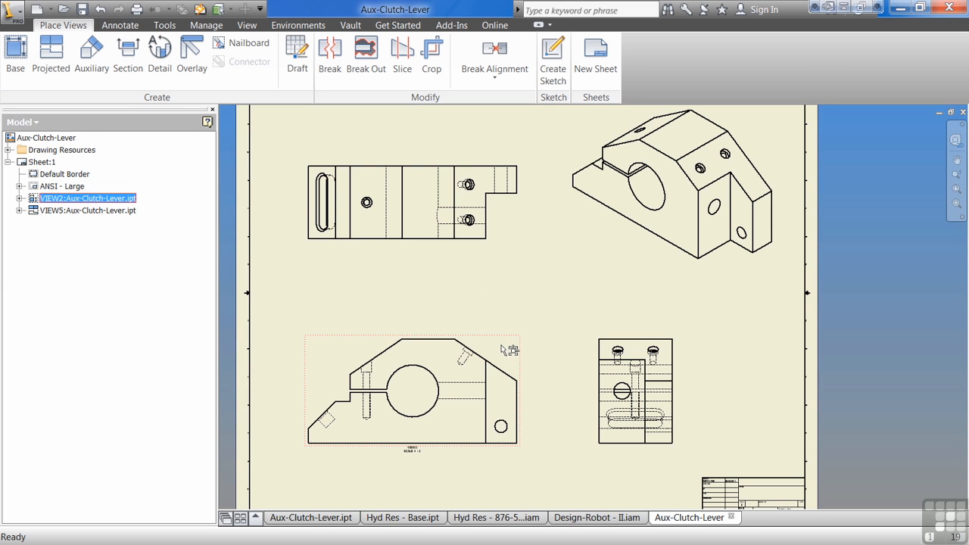
{"action": "double_click", "coordinate": [508, 349]}
{"action": "left_click", "coordinate": [469, 377]}
{"action": "left_click", "coordinate": [492, 409]}
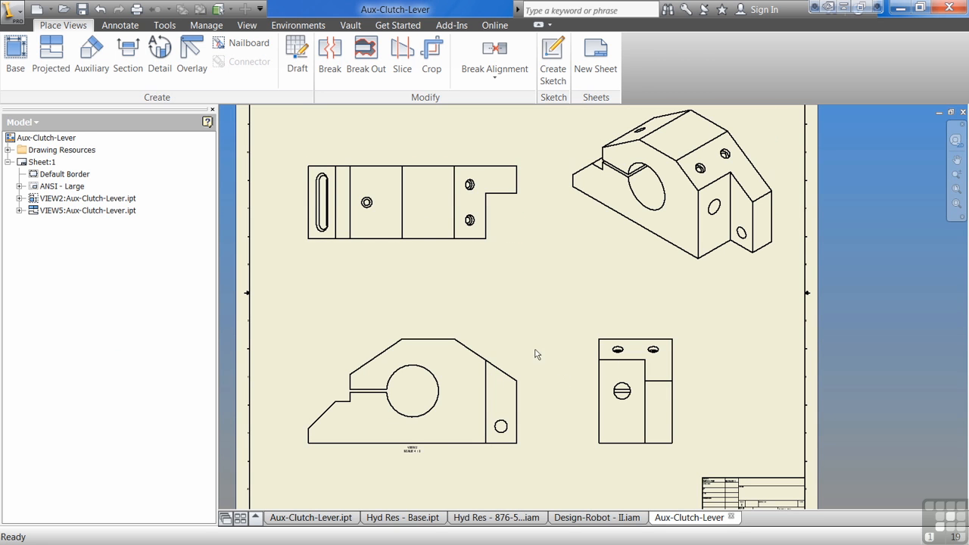
Step: Turn on the Shaded style for the lever's front view
{"action": "double_click", "coordinate": [506, 352]}
{"action": "left_click", "coordinate": [497, 378]}
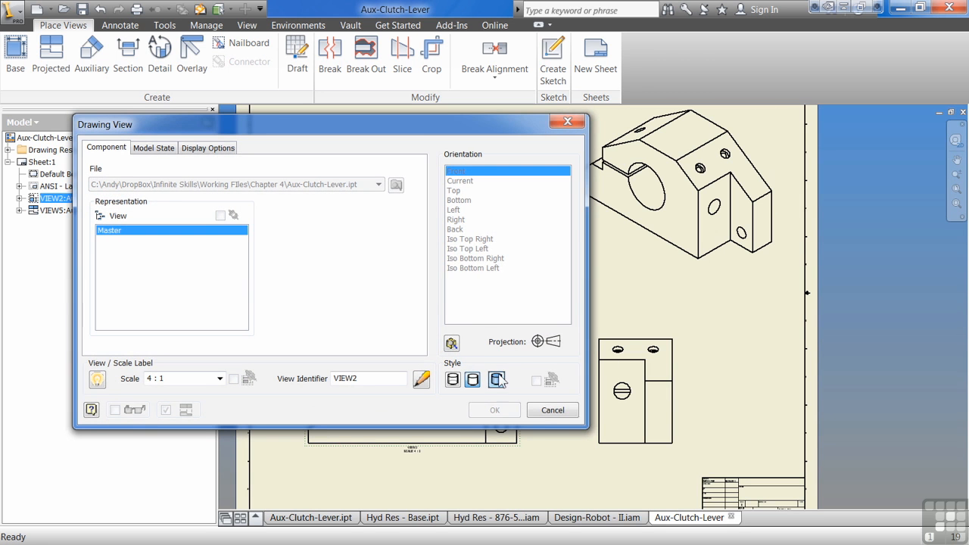
{"action": "left_click", "coordinate": [495, 410]}
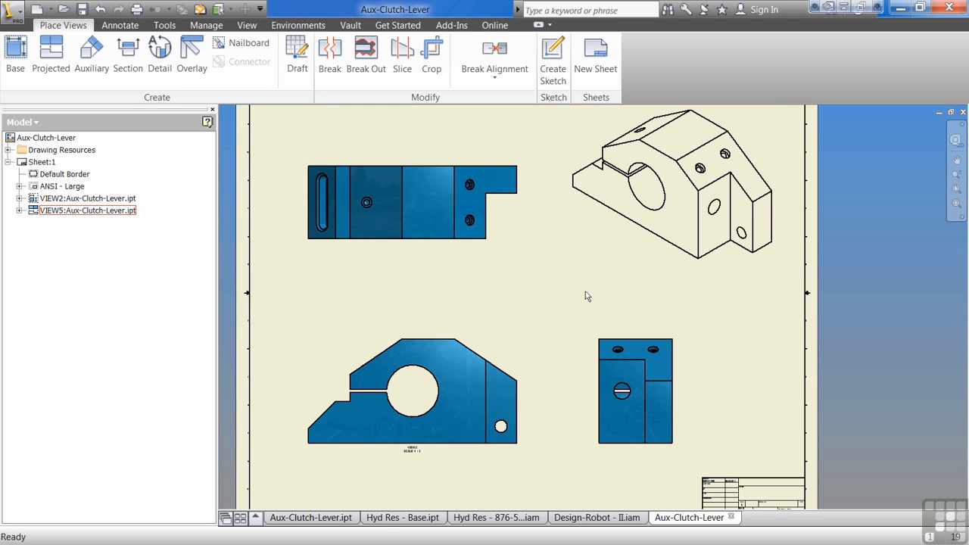
Step: Examine the style and scale inheritance settings of the isometric view and the right side view, leaving both views unchanged
{"action": "middle_click_drag", "start_coordinate": [548, 318], "coordinate": [537, 358]}
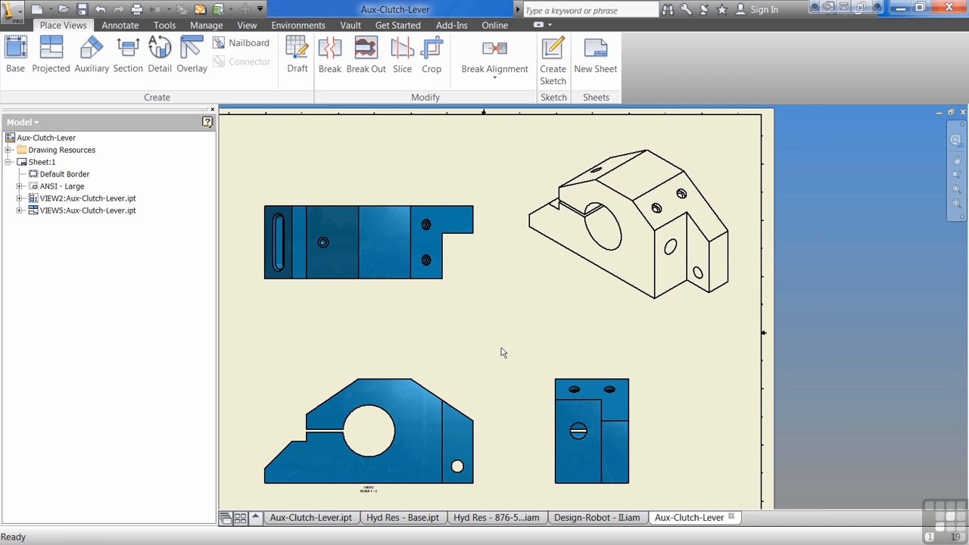
{"action": "scroll", "coordinate": [500, 336], "scroll_direction": "up", "scroll_amount": 3}
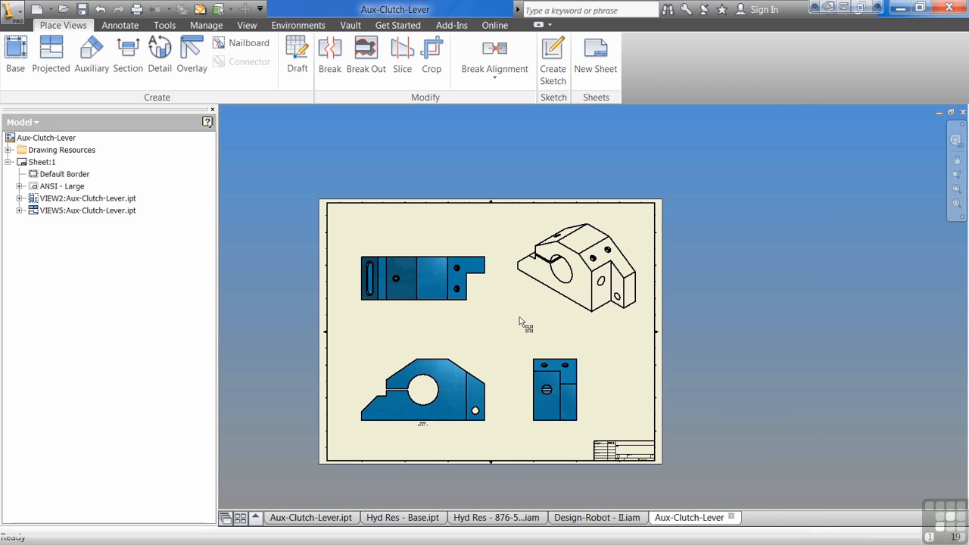
{"action": "double_click", "coordinate": [564, 313]}
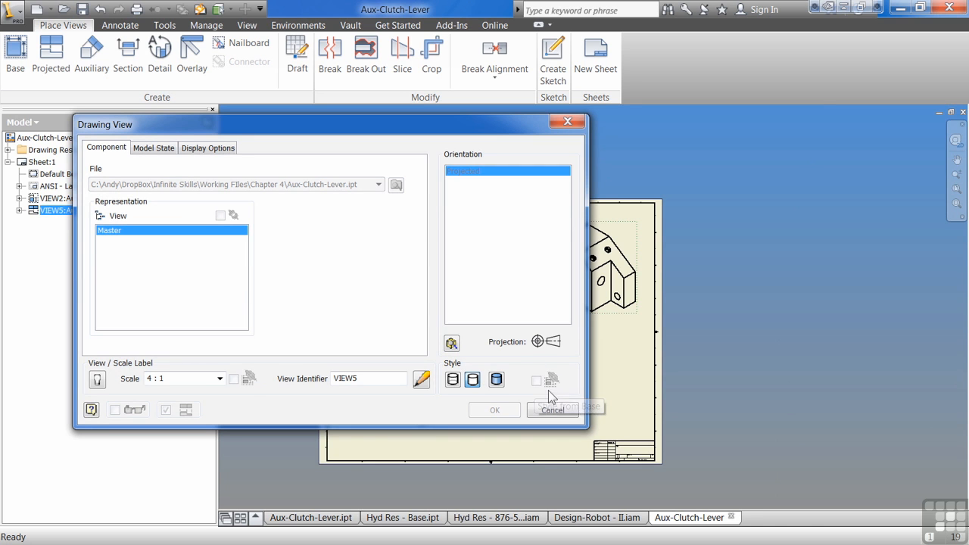
{"action": "left_click", "coordinate": [552, 410]}
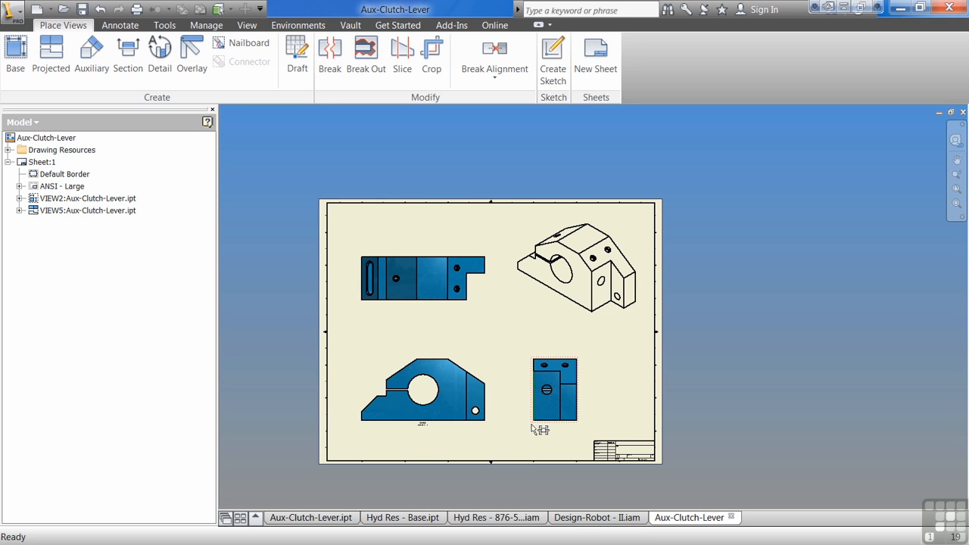
{"action": "double_click", "coordinate": [534, 427]}
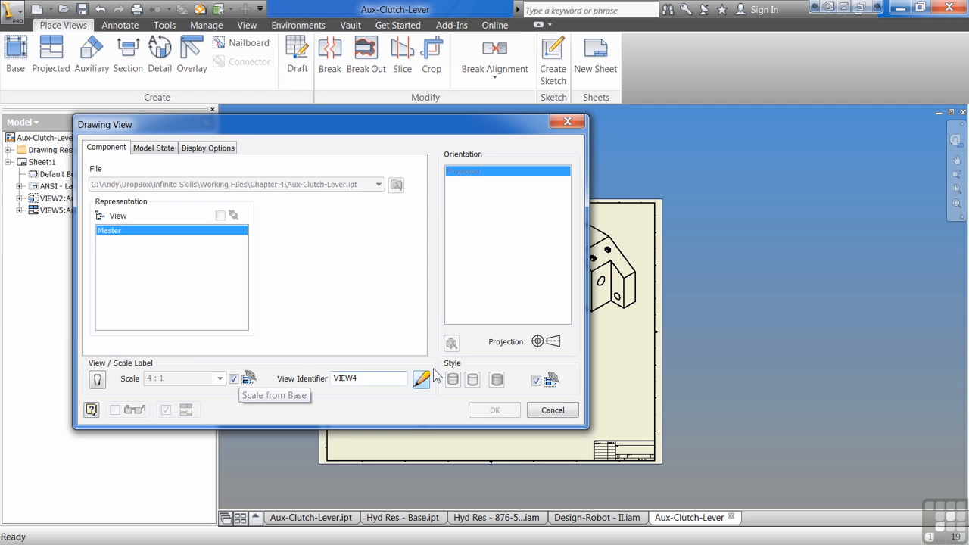
{"action": "left_click", "coordinate": [556, 410]}
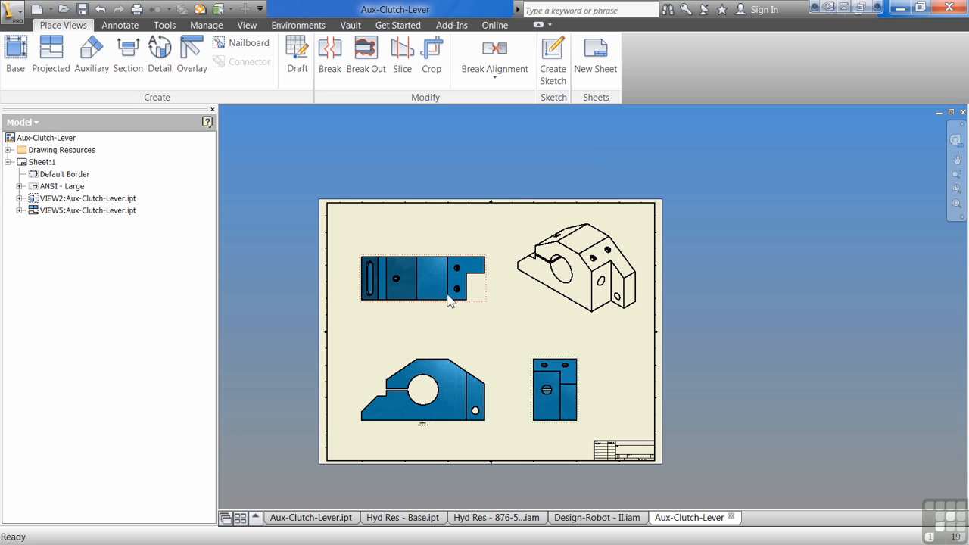